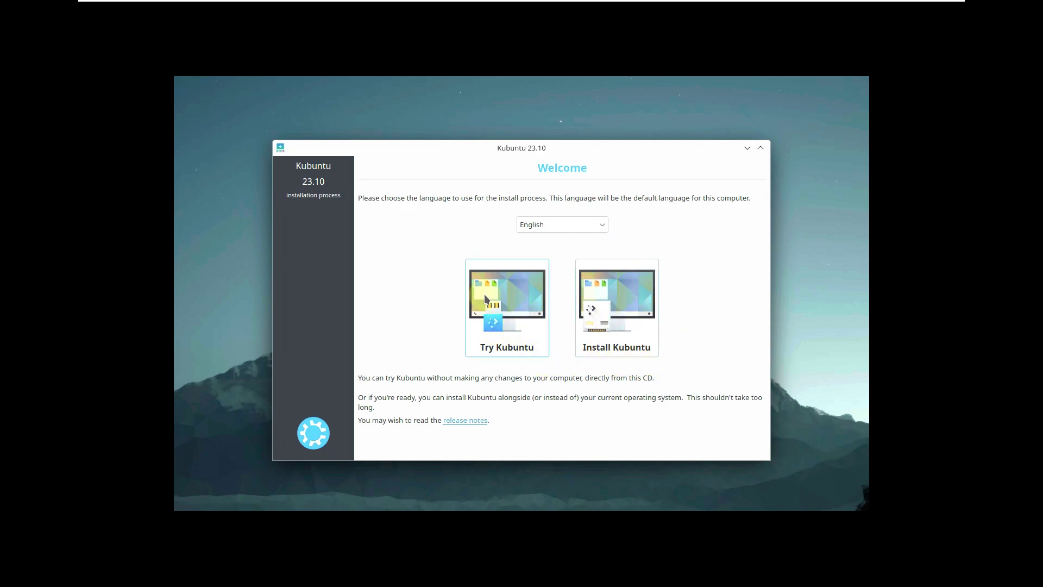
Start the Kubuntu trial session, then set the display resolution to 1920x1080 (16:9) and keep the new configuration.
click(516, 324)
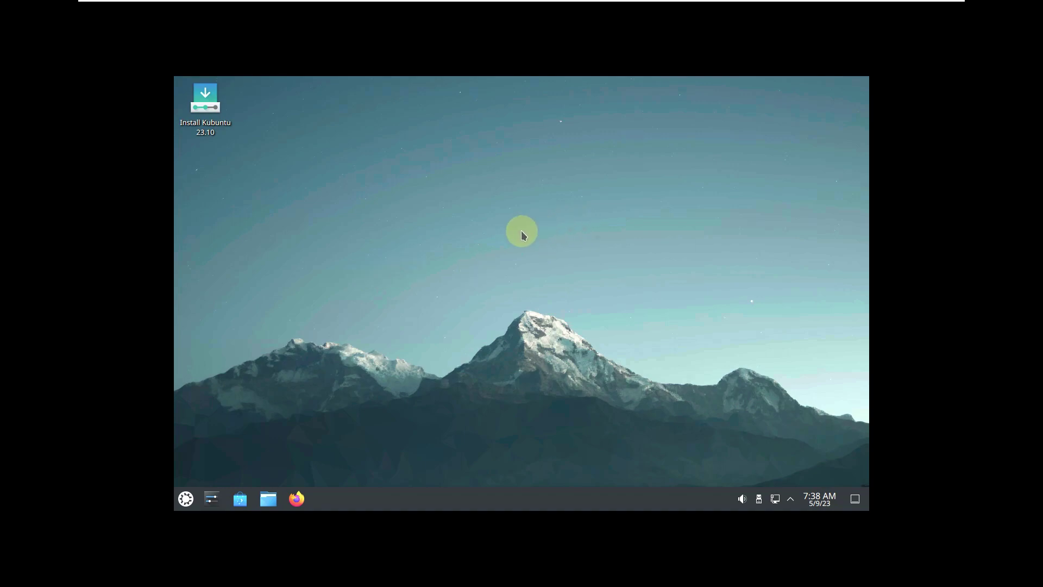
right_click(459, 172)
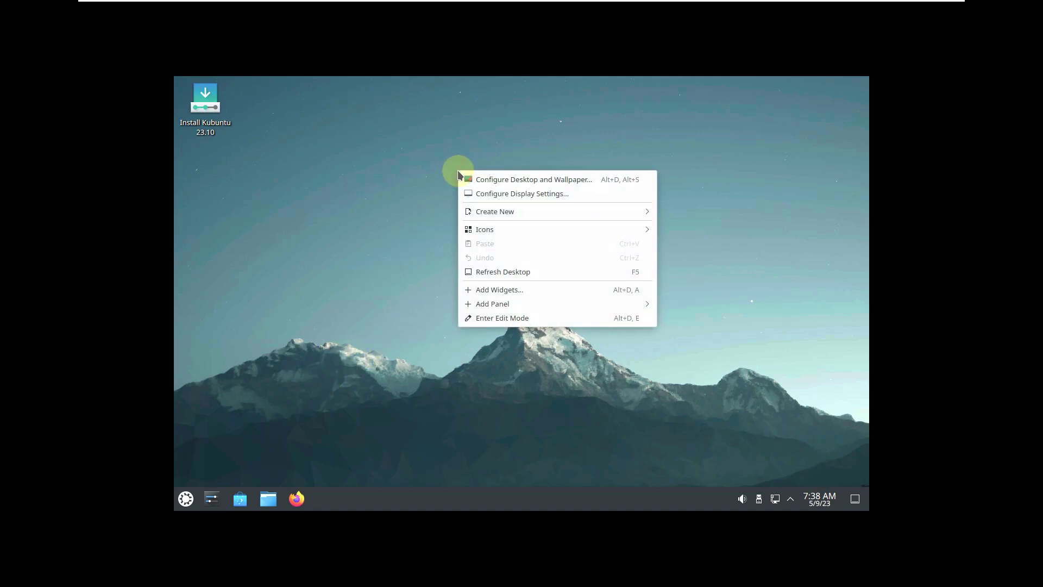
click(526, 195)
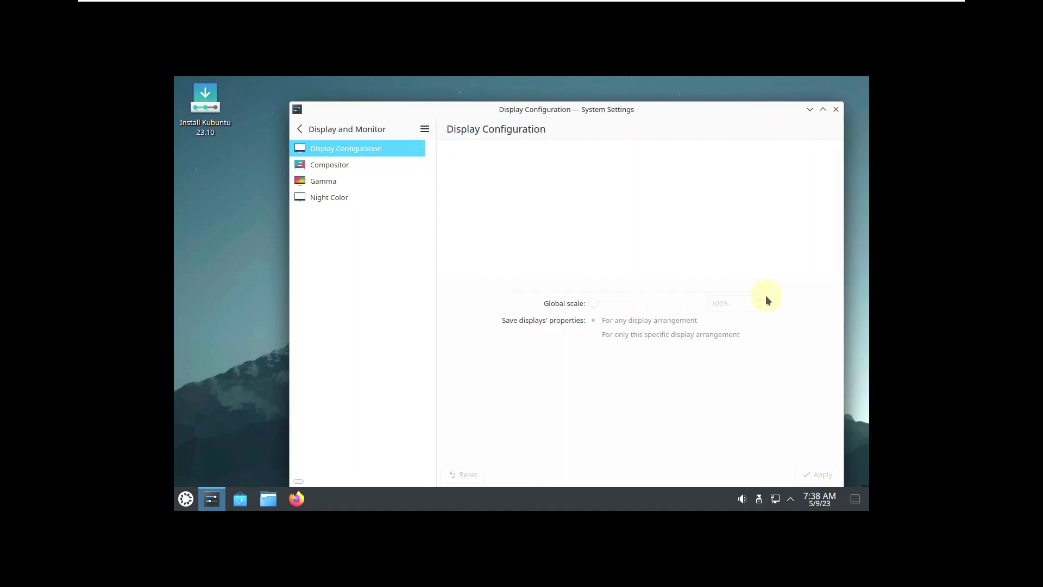
click(634, 296)
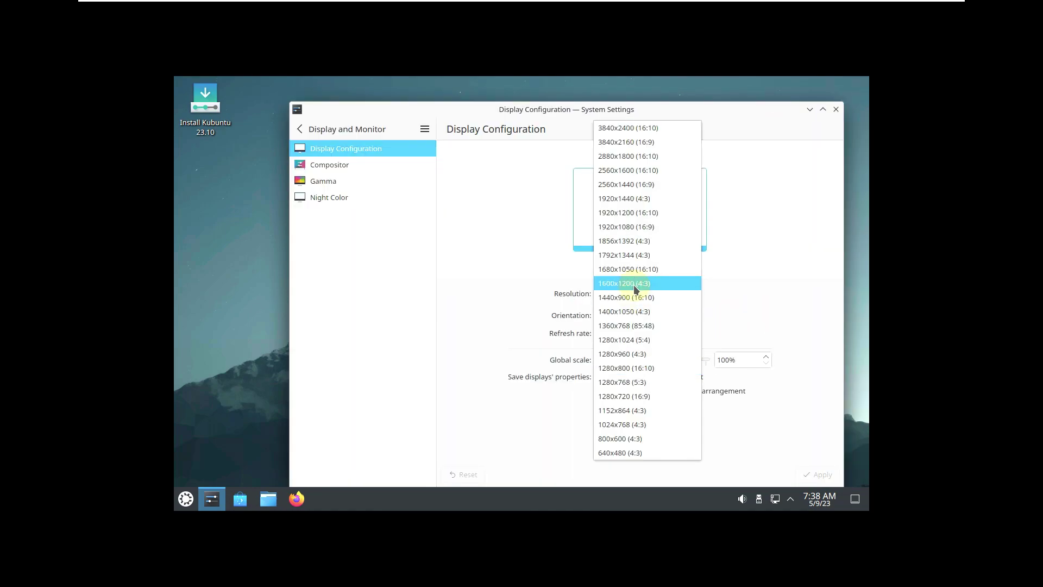
click(642, 225)
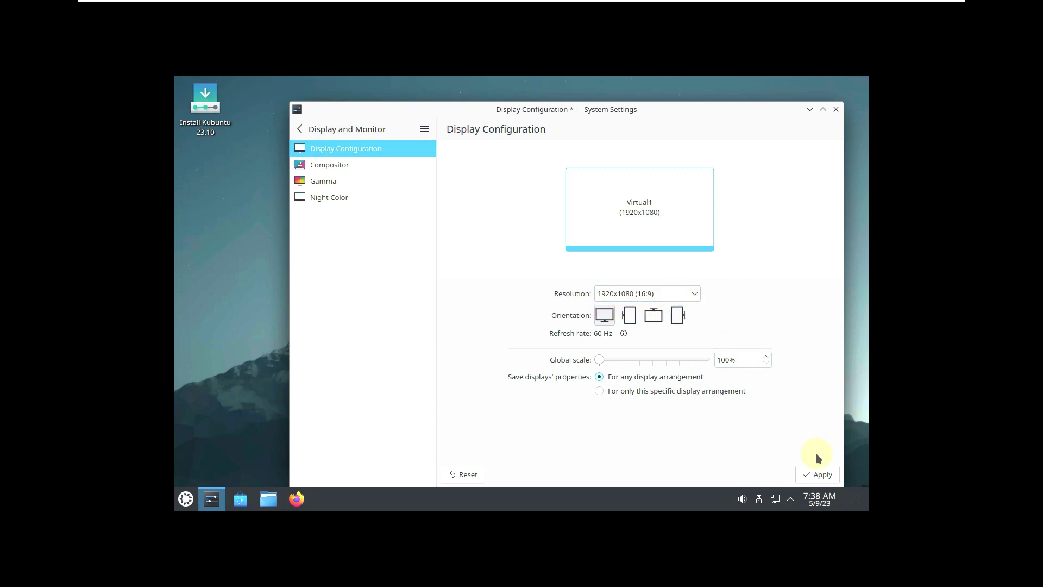
click(820, 477)
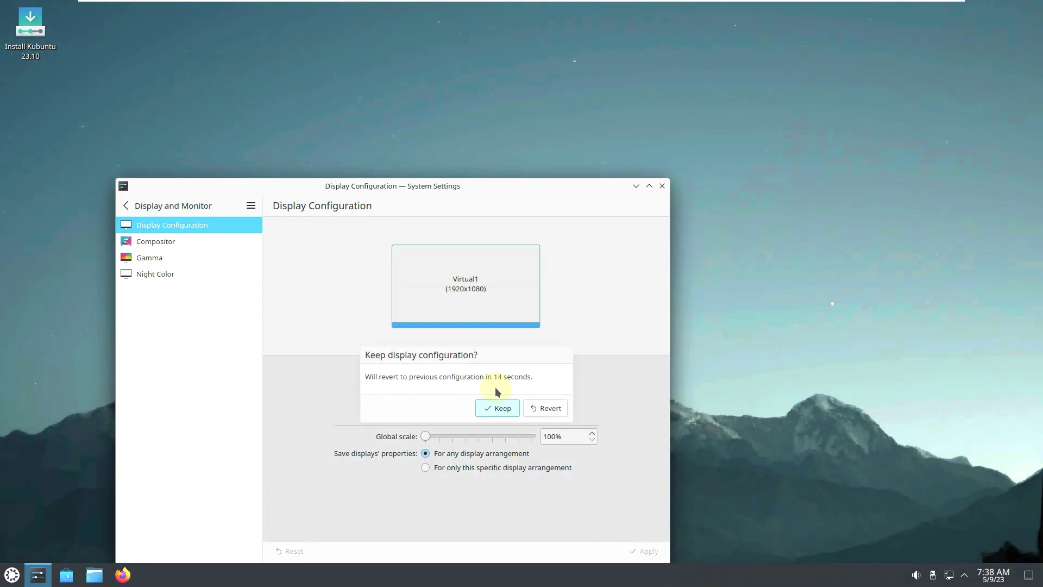
click(497, 408)
drag(492, 186, 617, 130)
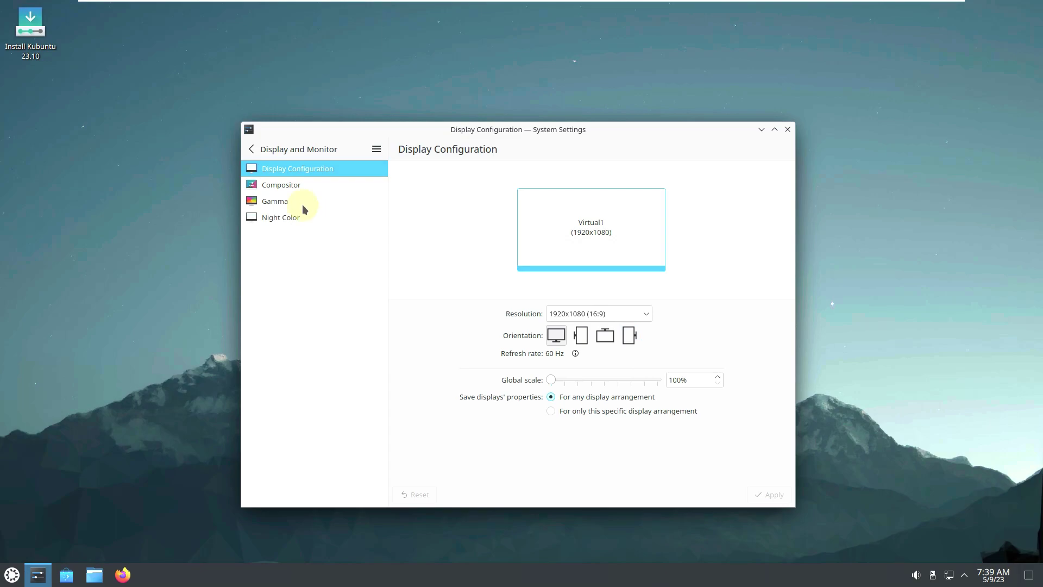
Review the Kubuntu software versions and hardware details under About this System, then close System Settings.
click(255, 145)
mouse_move(890, 3)
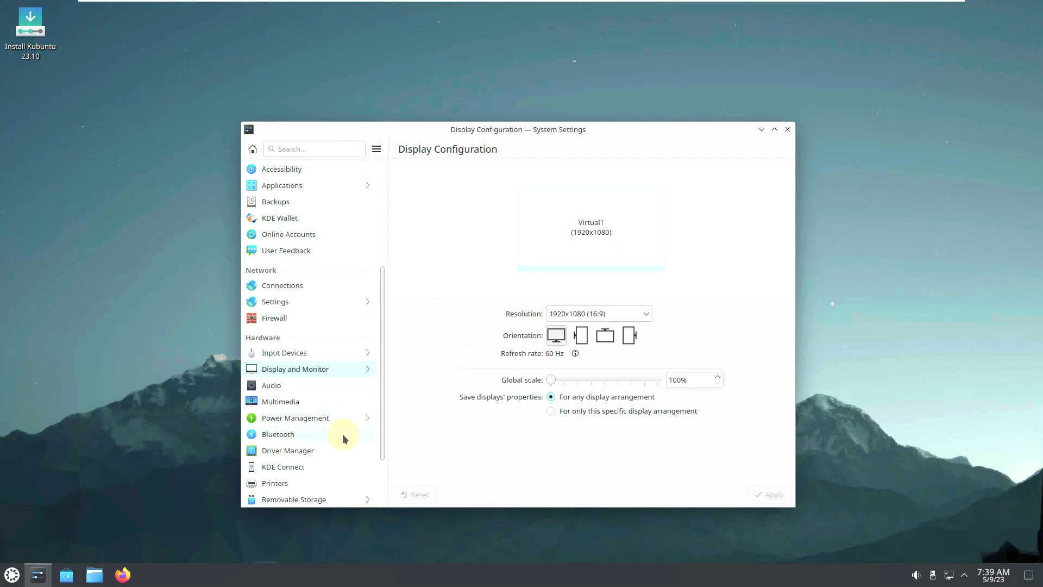
drag(384, 459, 385, 496)
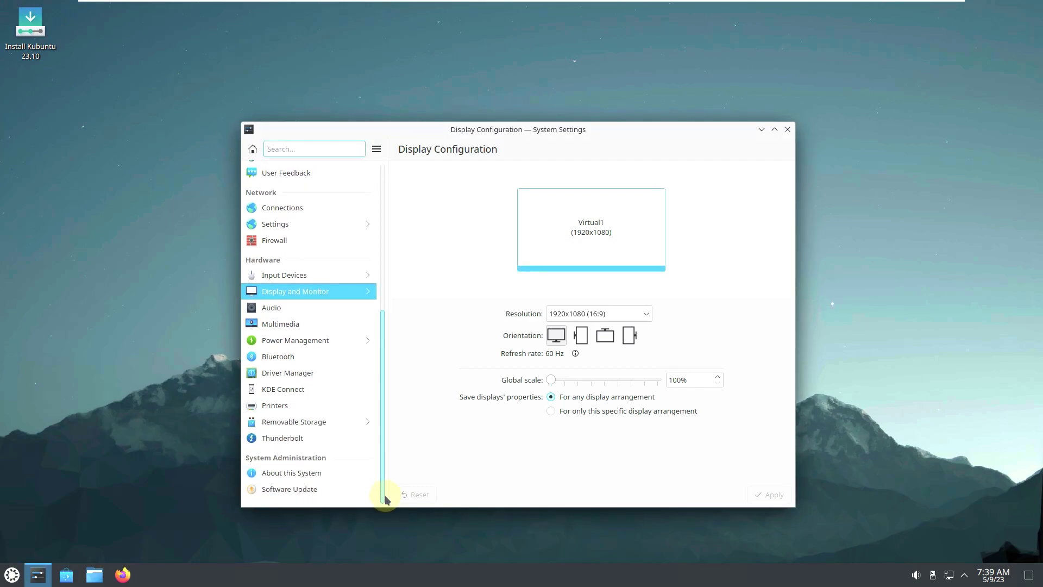
click(329, 473)
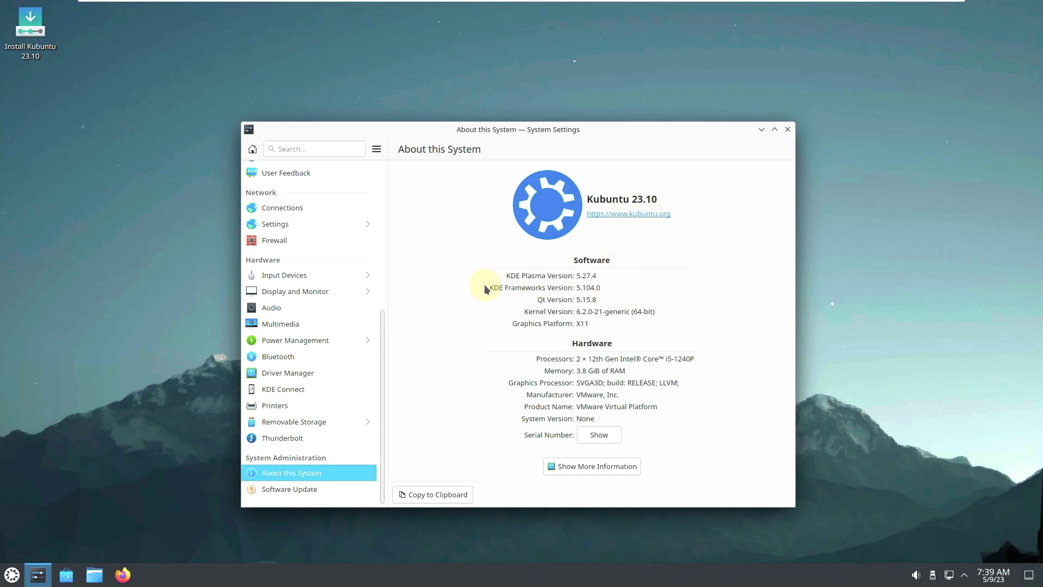
double_click(599, 287)
click(787, 129)
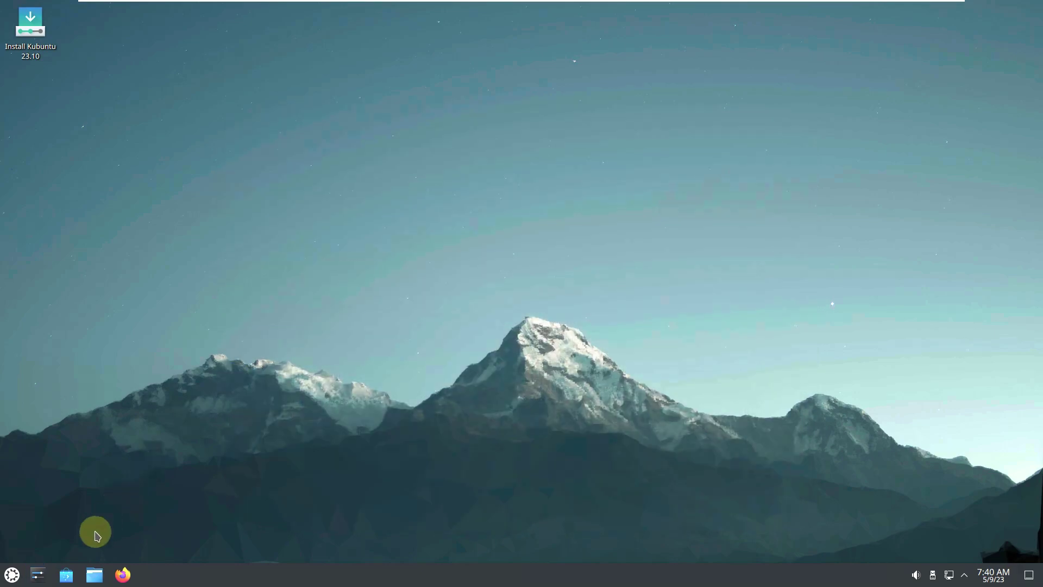
Open System Monitor in a maximized window and examine the memory, disk, CPU and network overview.
click(13, 575)
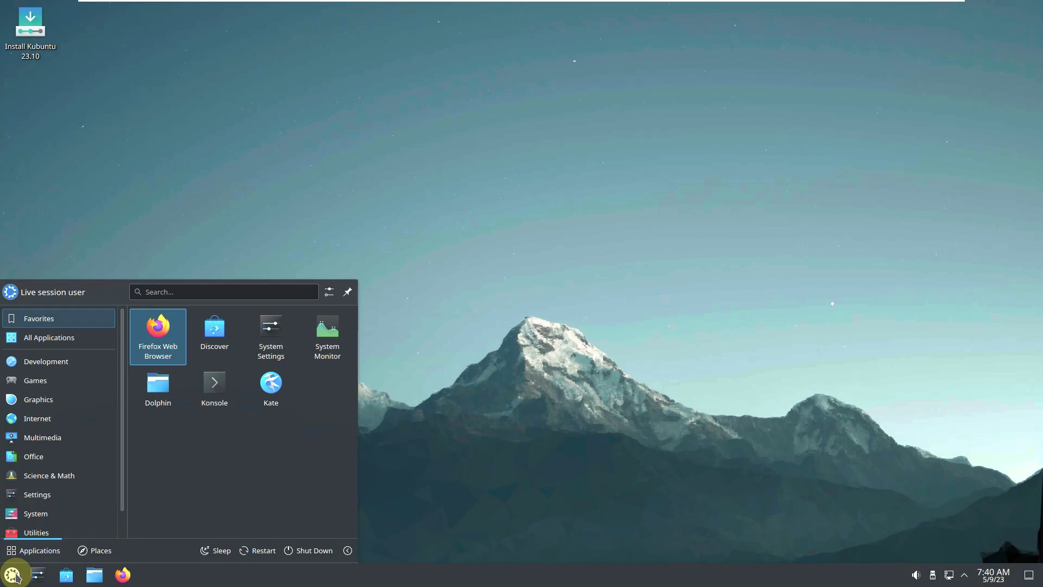
click(325, 342)
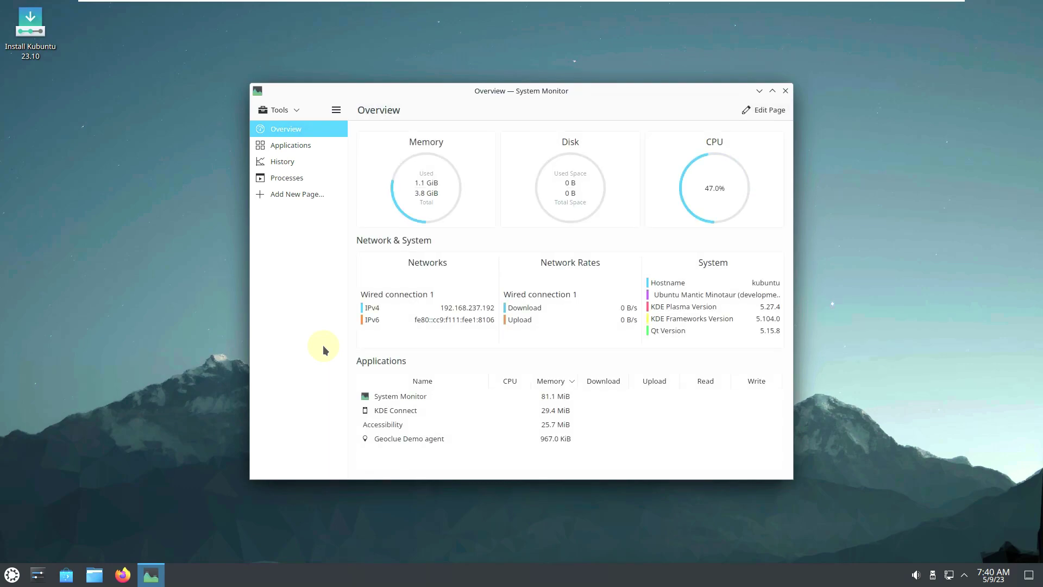
click(772, 91)
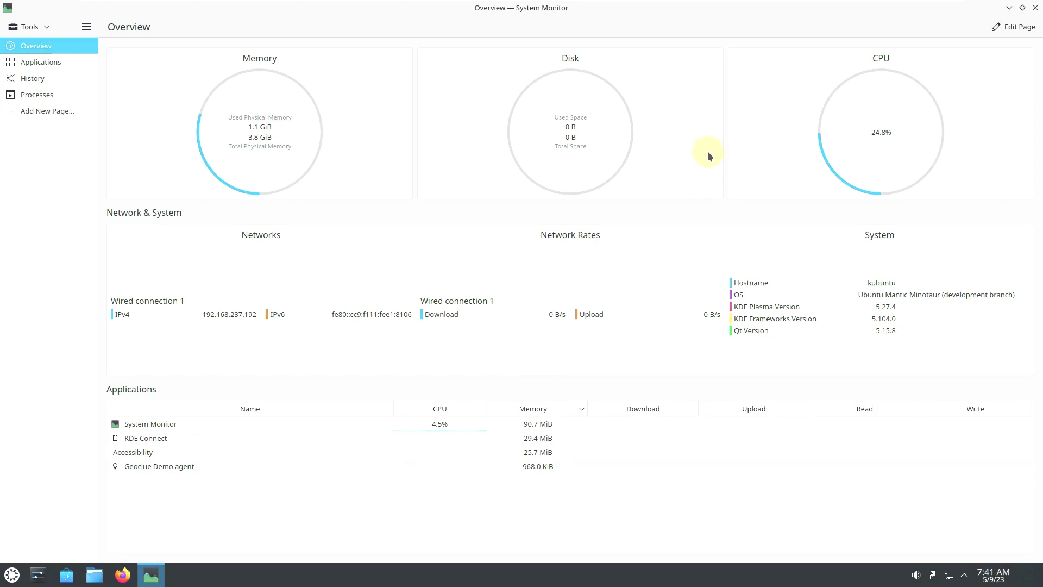
Examine the Applications, History and Processes pages in System Monitor, return to the Overview and close it.
click(59, 62)
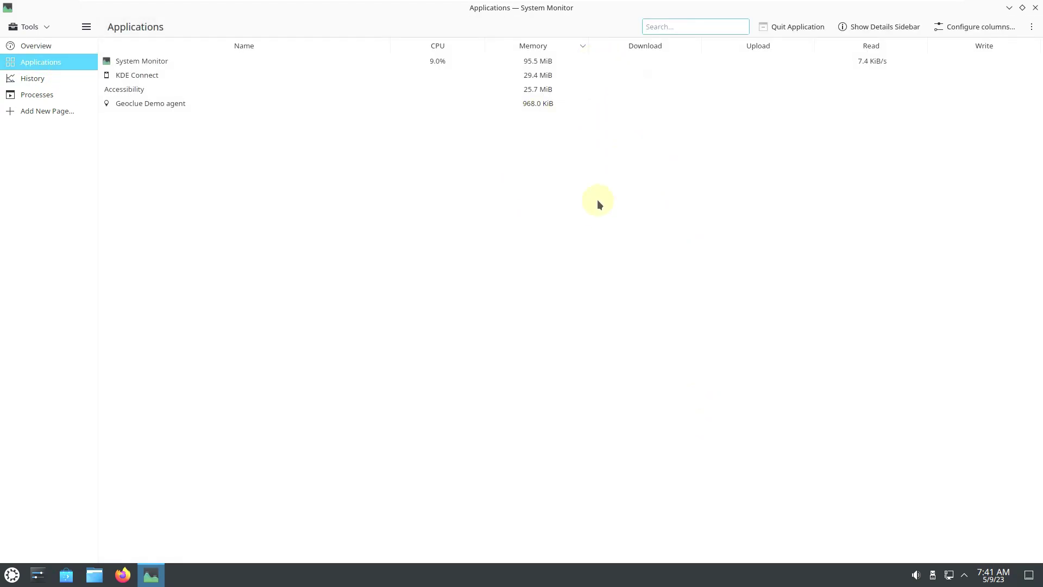
click(83, 82)
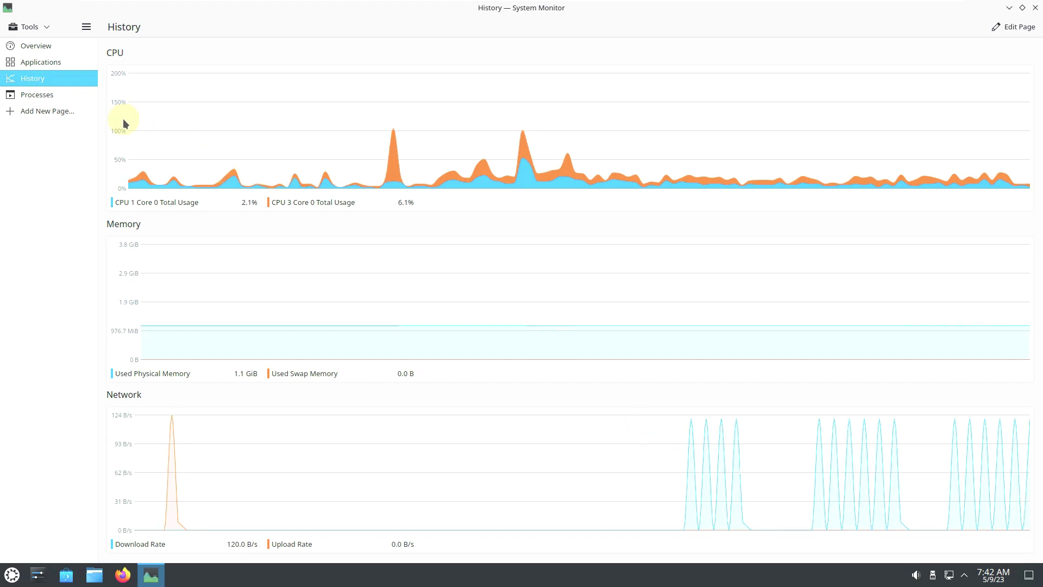
click(71, 95)
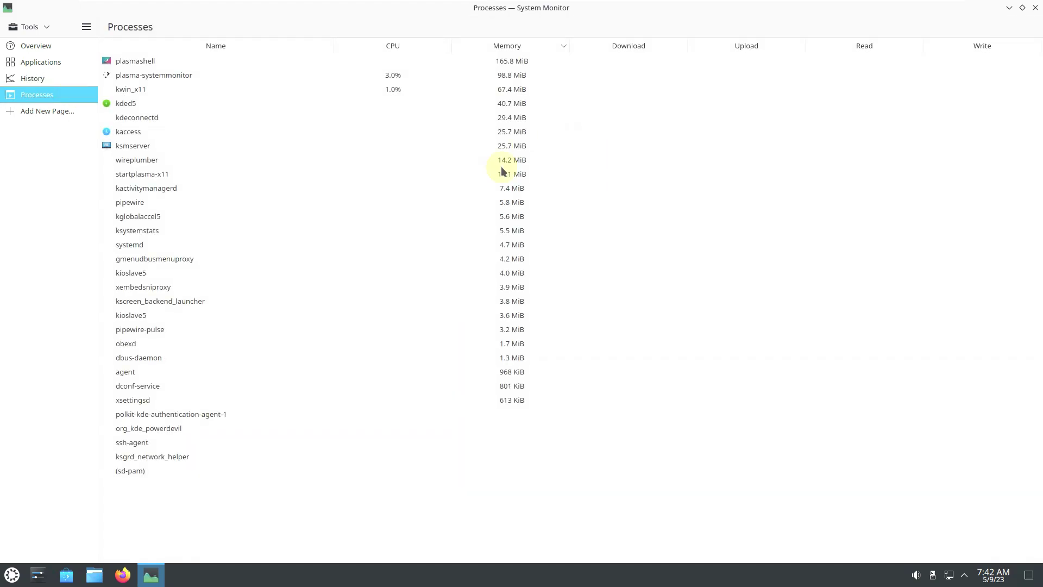
click(808, 25)
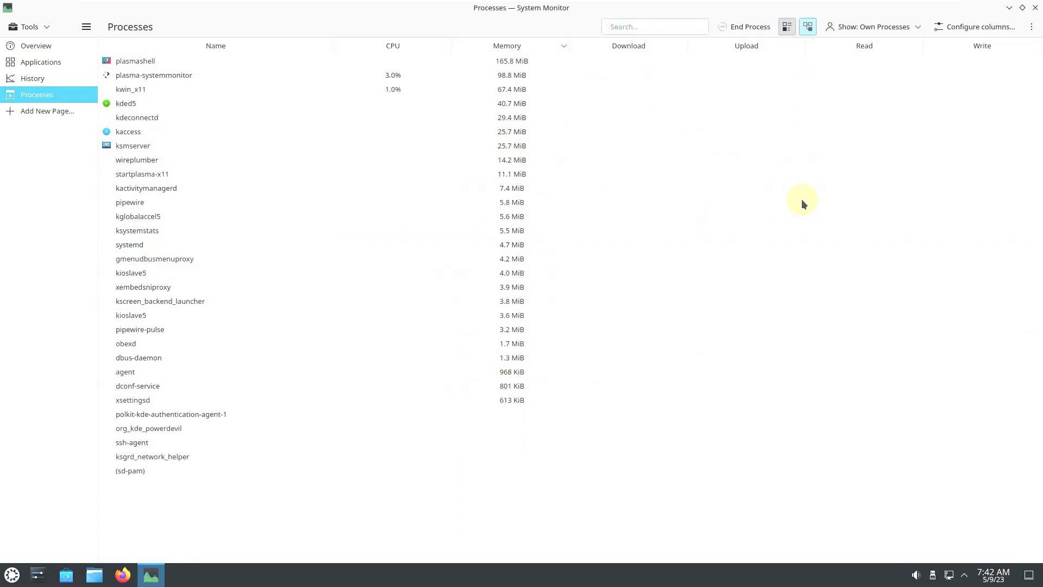
click(45, 59)
click(42, 47)
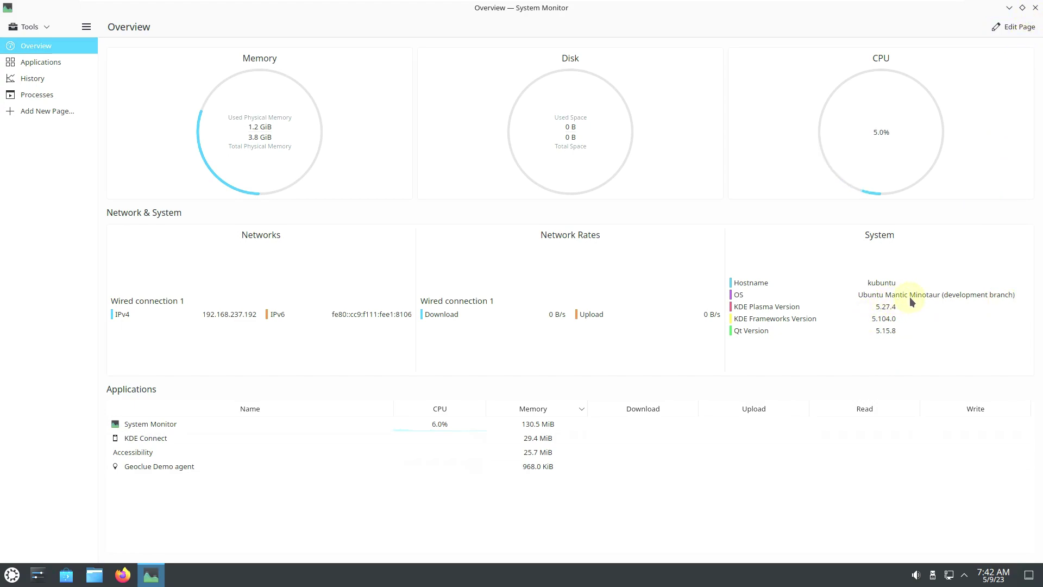
click(1035, 8)
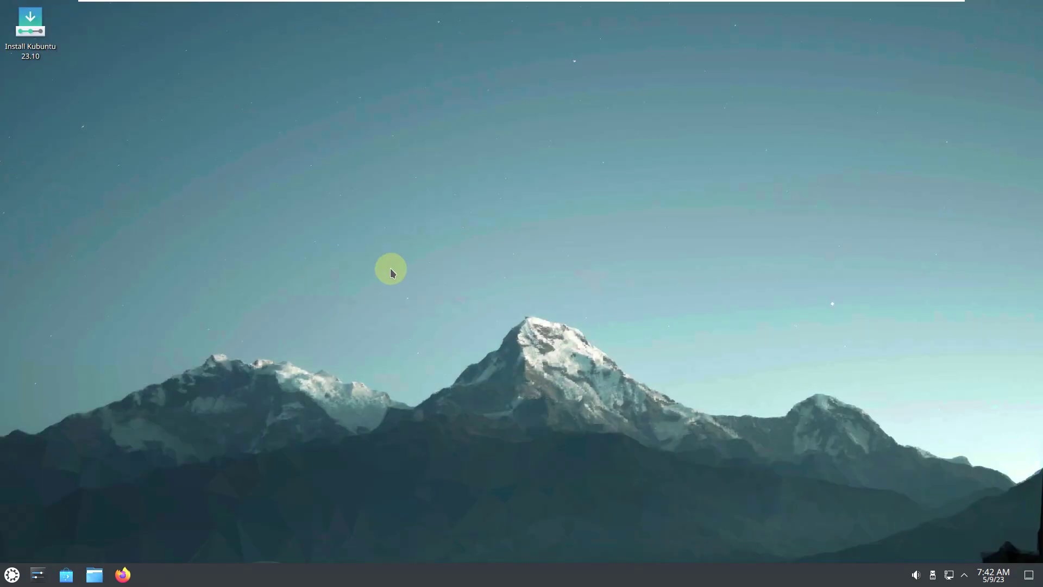
Open a Konsole terminal and check its version in the About Konsole dialog.
click(12, 574)
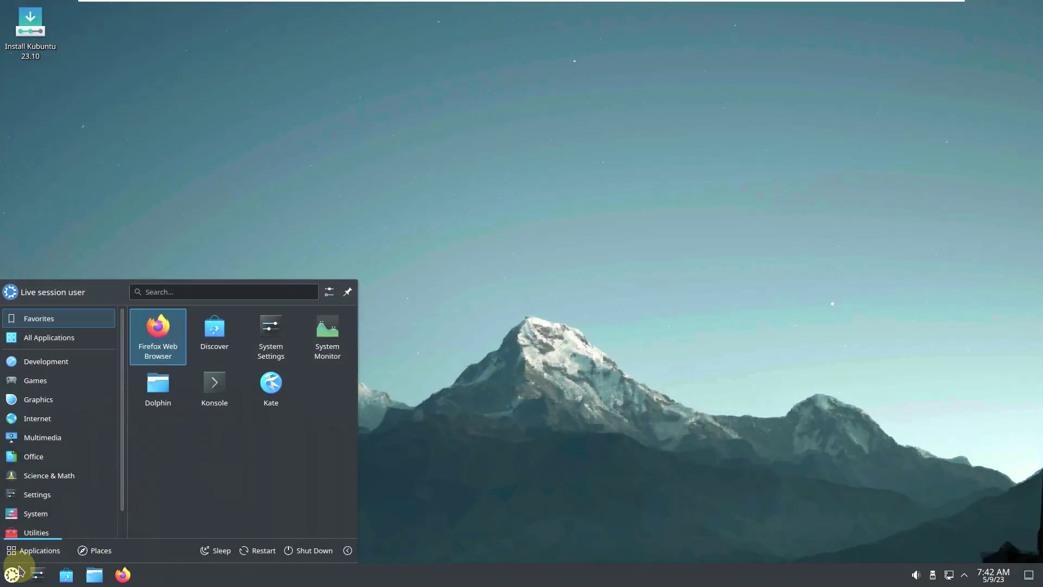
click(206, 385)
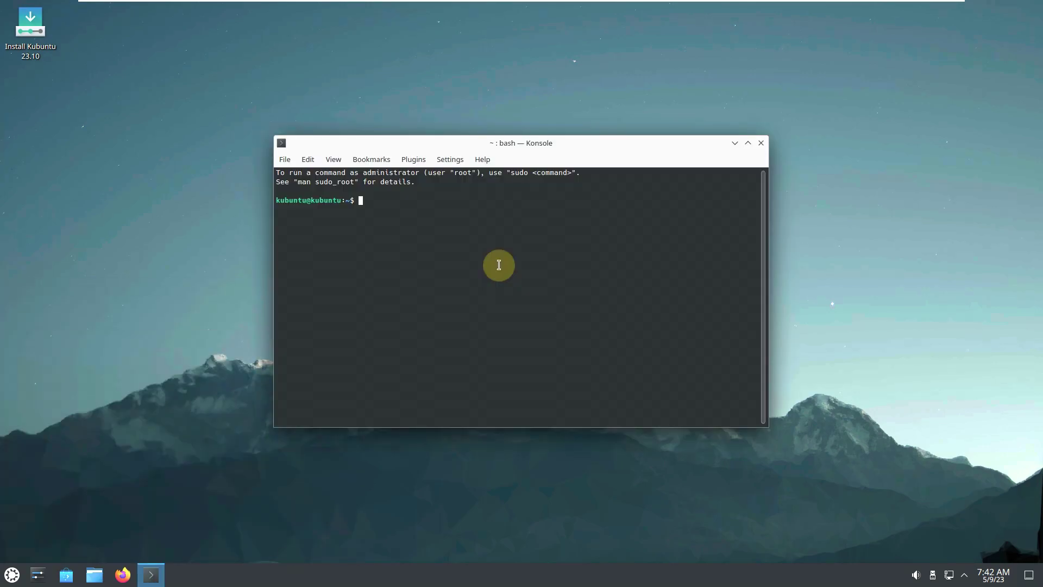
click(482, 159)
click(513, 265)
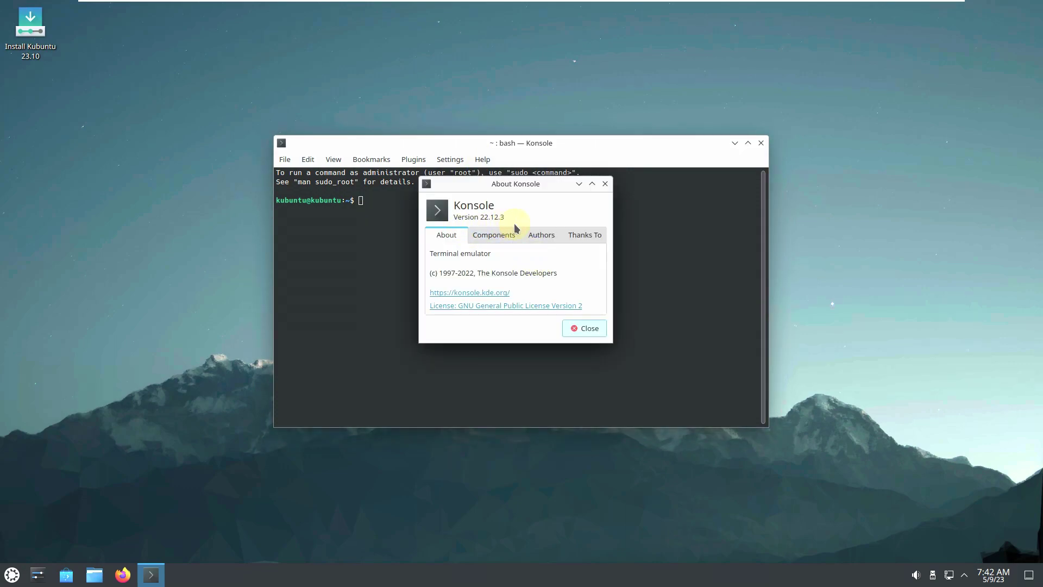
click(583, 329)
Run inxi -sv8 in the maximized terminal and try to install the package with the suggested sudo apt install inxi.
click(748, 144)
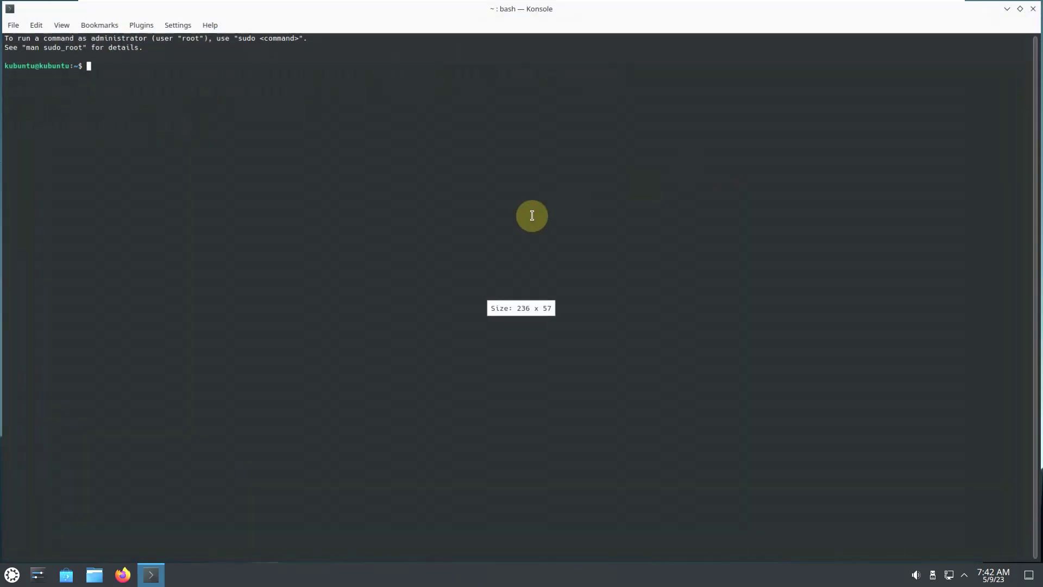
text(inxi -sv8)
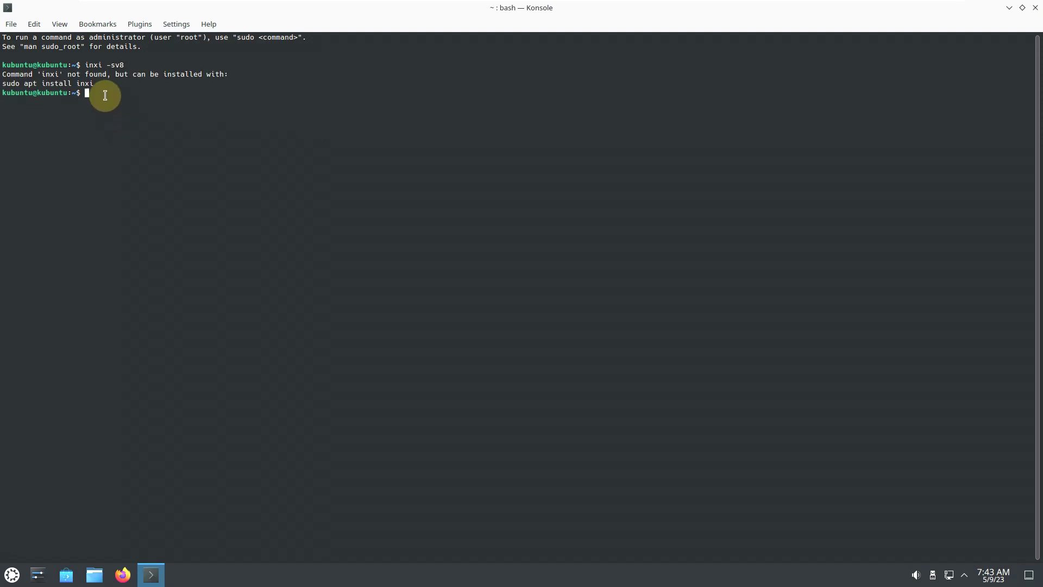
drag(94, 85, 3, 87)
key(cmd+c)
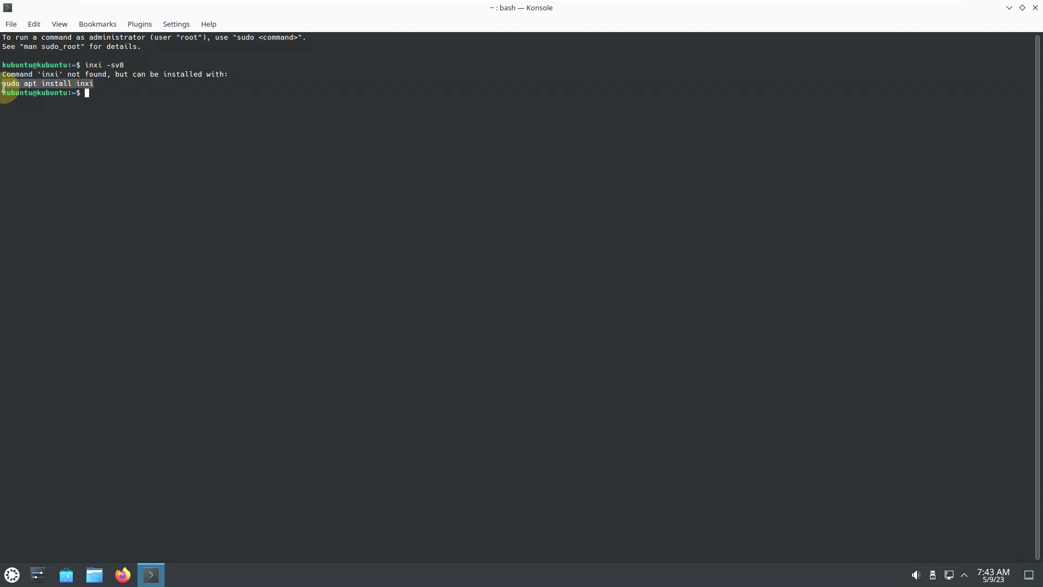
right_click(15, 88)
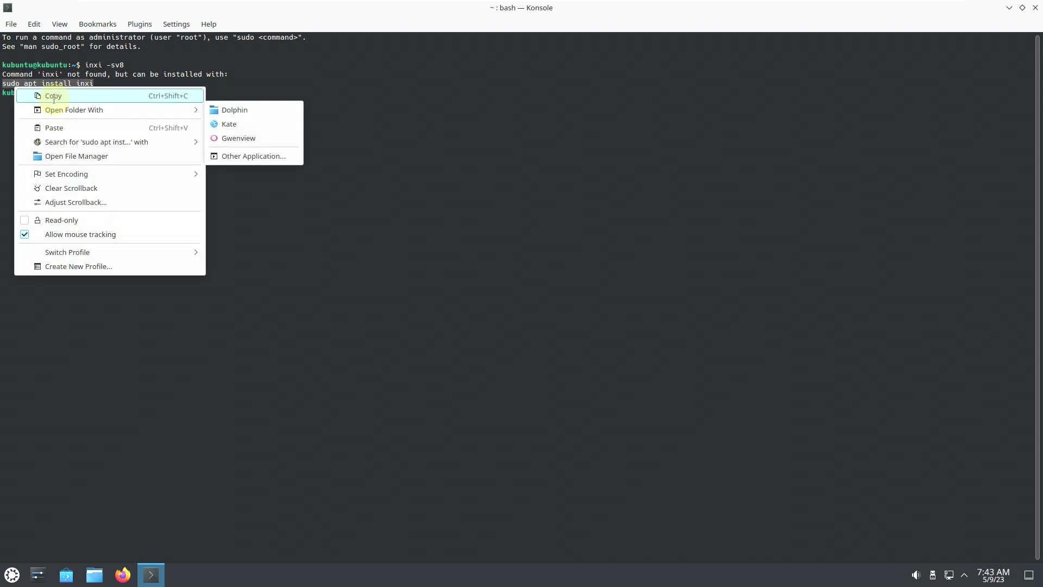
click(53, 98)
right_click(86, 91)
click(117, 131)
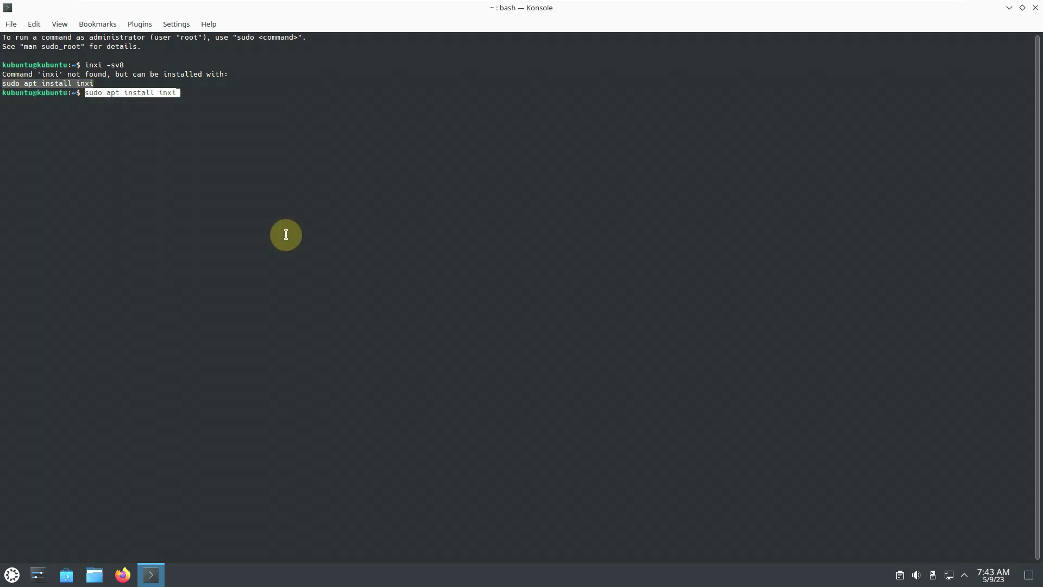
key(Return)
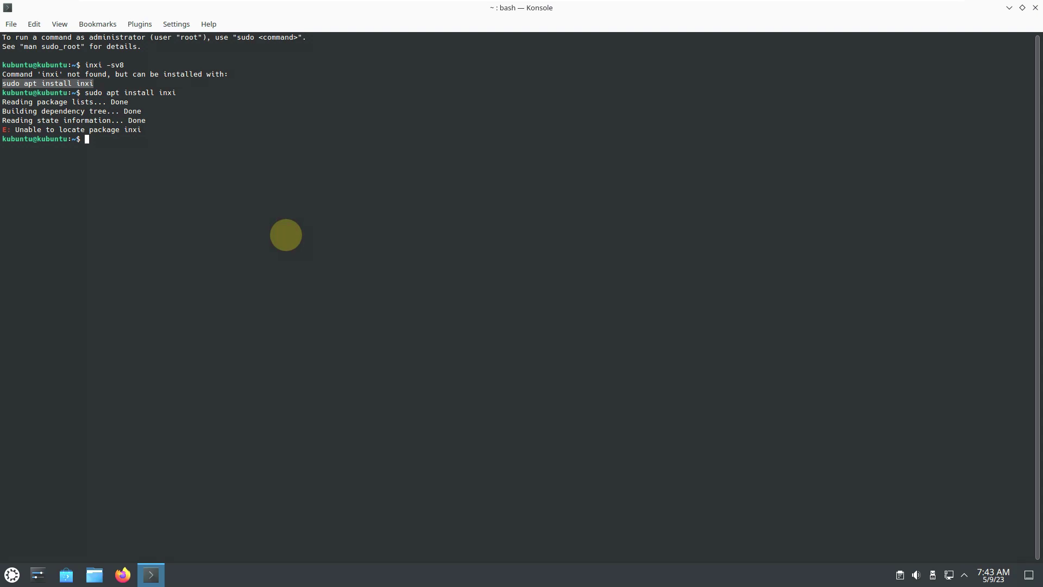
Check the kernel and distribution release in the terminal with uname -a, uname -r and cat /etc/issue.
text(uname -a)
key(Return)
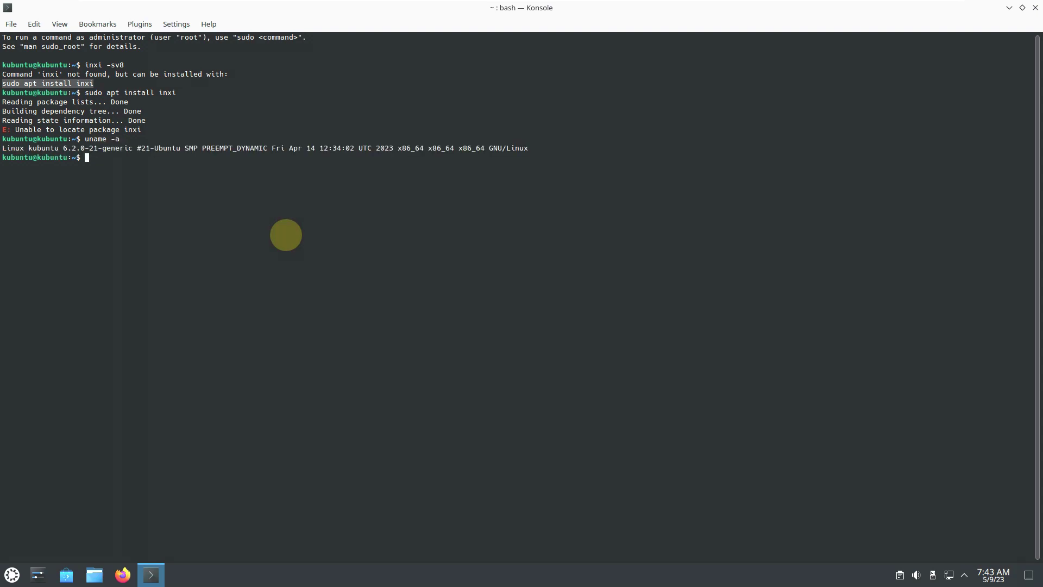
text(uname -r)
key(Return)
text(cat /etc/issue)
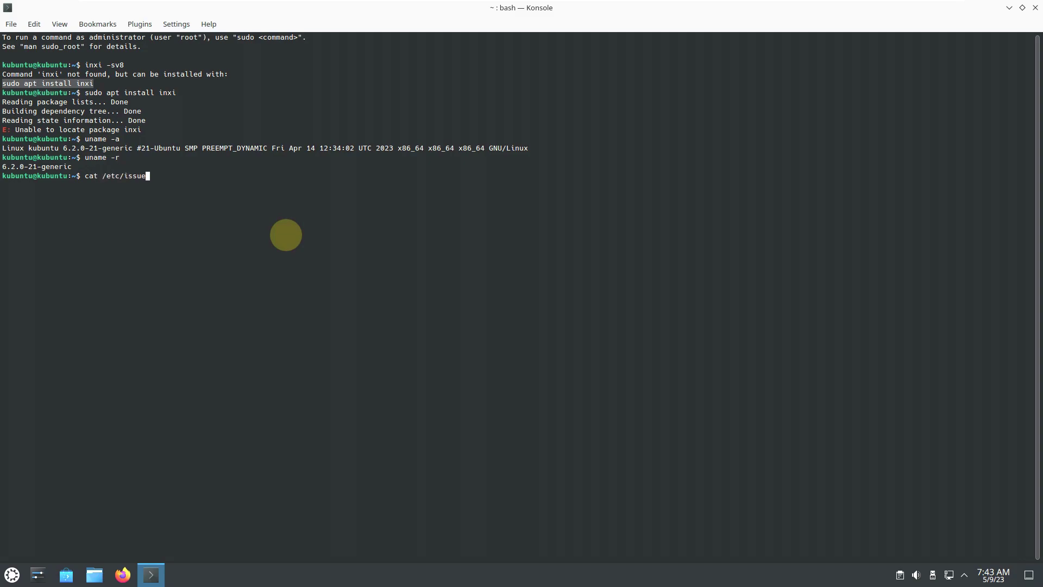
key(Return)
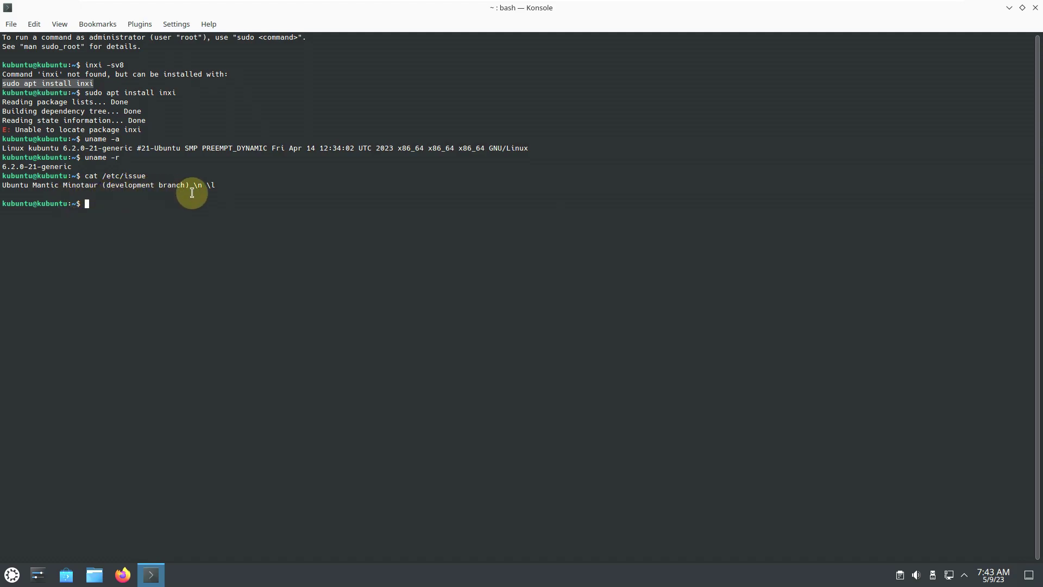
Run htop in the terminal and try to install it with the suggested sudo apt install htop.
click(147, 206)
text(htop)
key(Return)
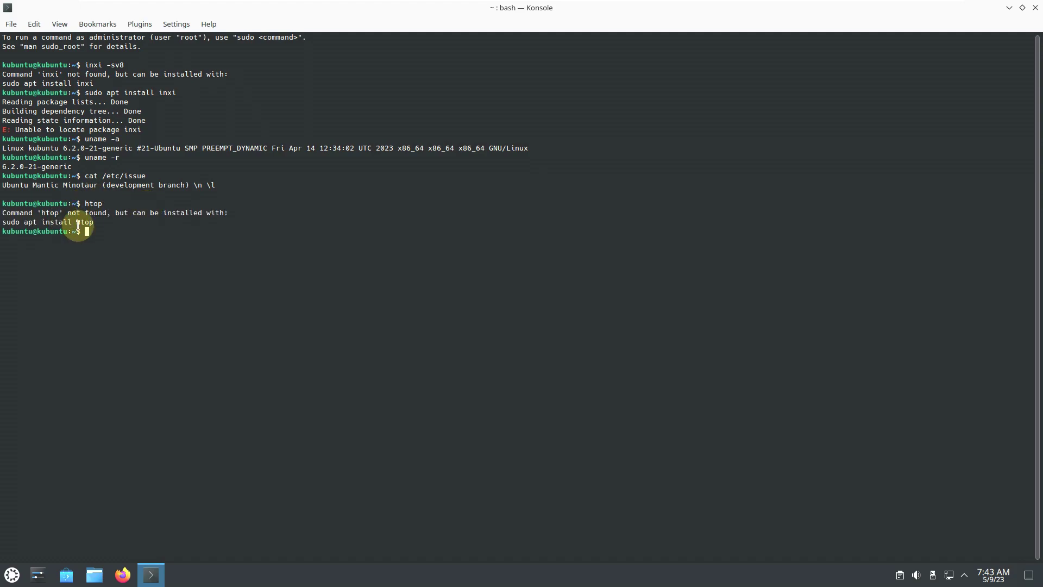
drag(93, 223, 5, 224)
right_click(6, 224)
click(28, 230)
right_click(86, 232)
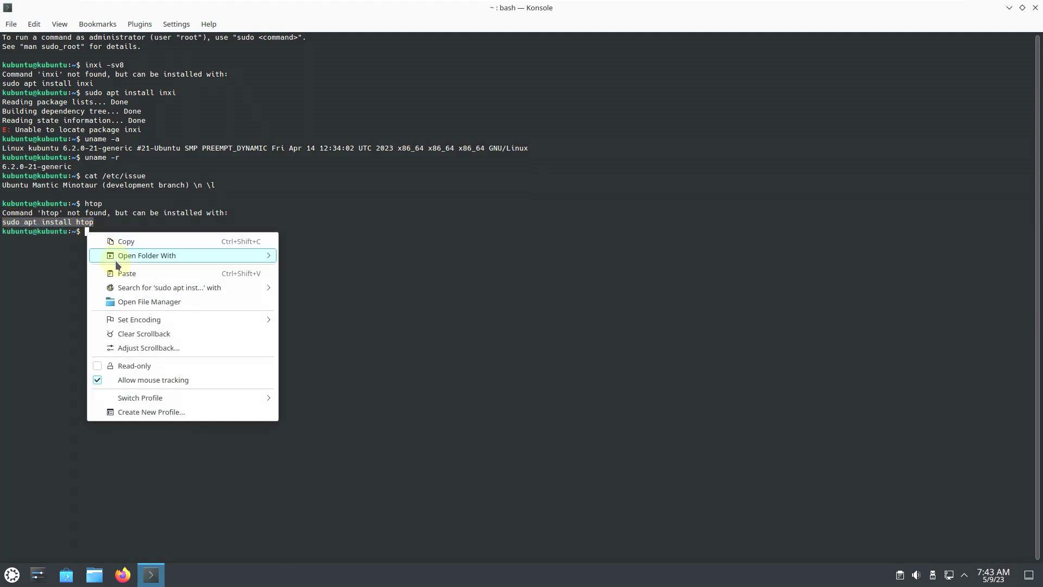
click(274, 272)
key(Return)
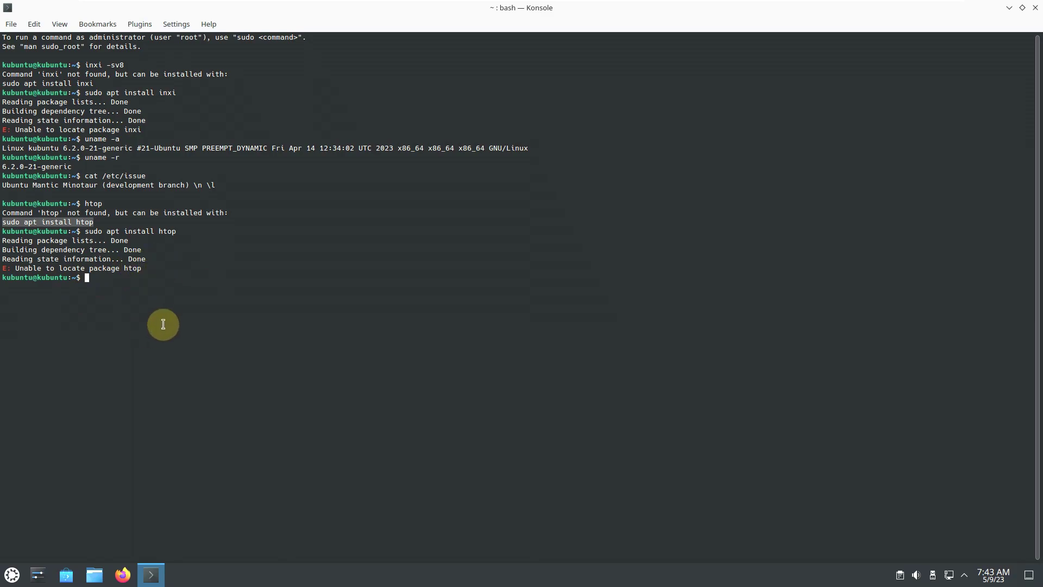
Close the terminal window and start the Kubuntu 23.10 installer from the desktop.
click(1036, 9)
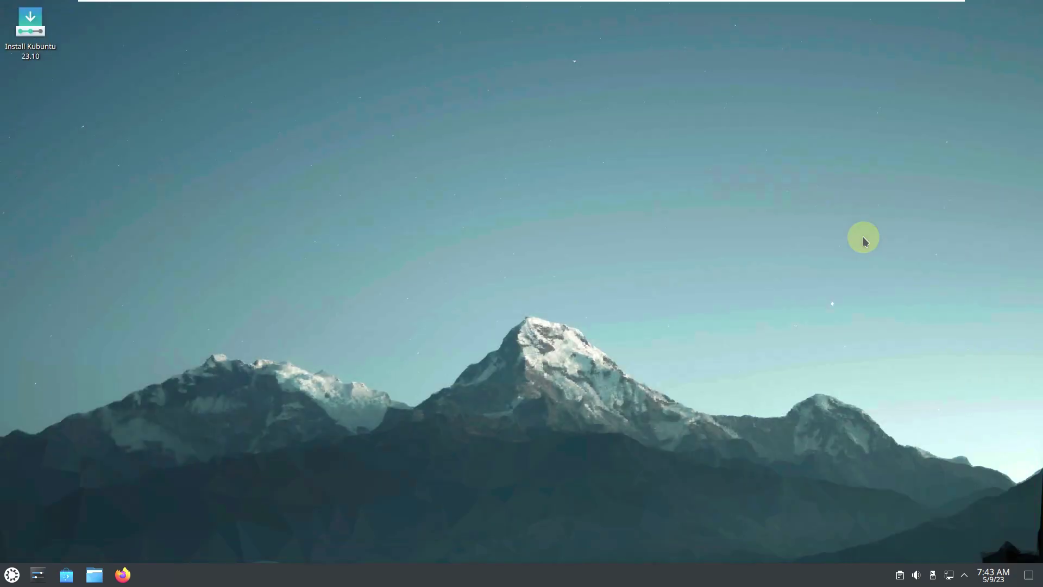
click(10, 574)
click(494, 239)
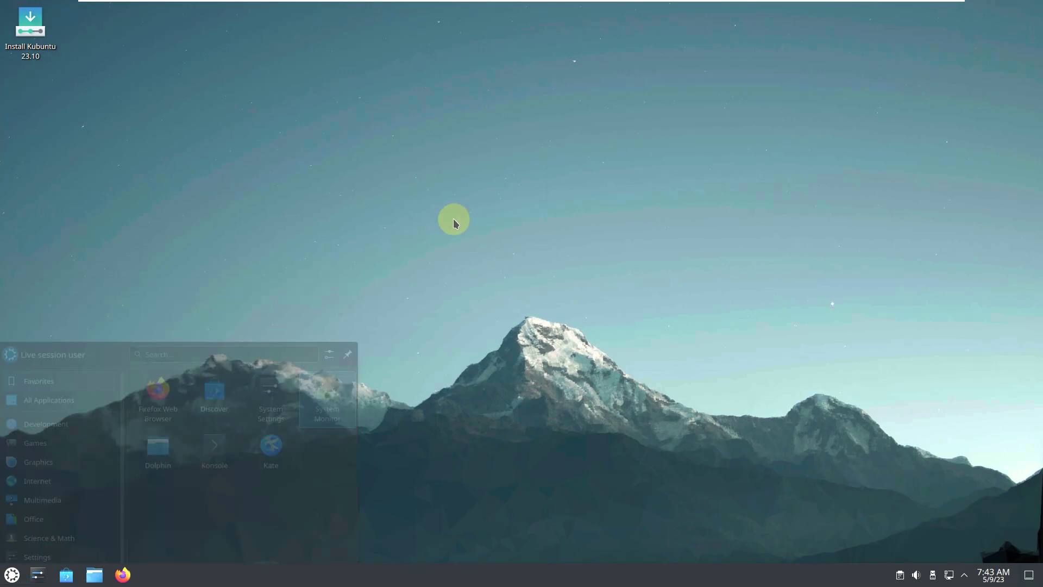
click(39, 32)
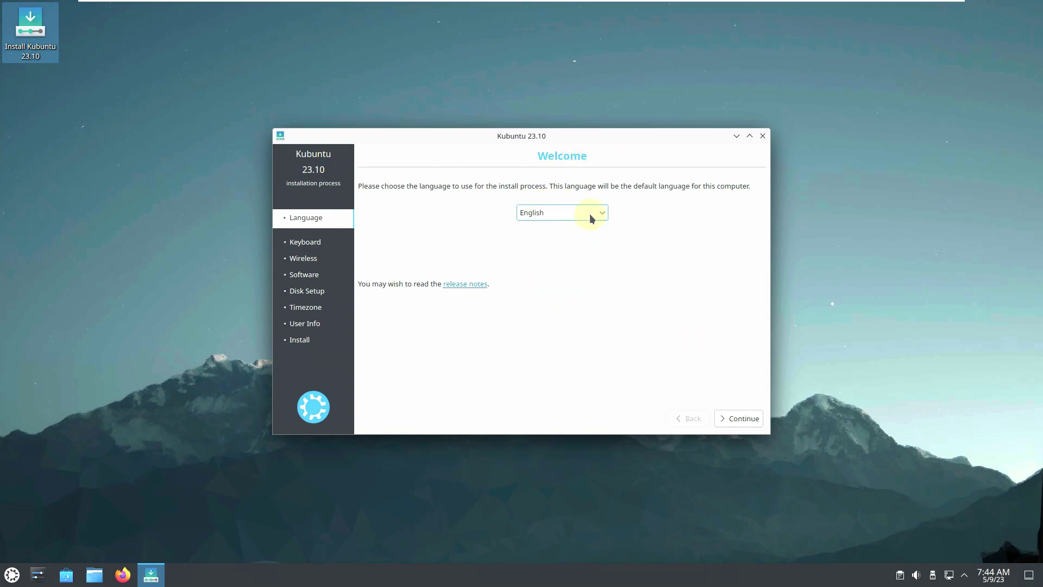
Look through the installer's available languages, keep English and continue to the keyboard layout page.
click(572, 211)
scroll(526, 286, down, 3)
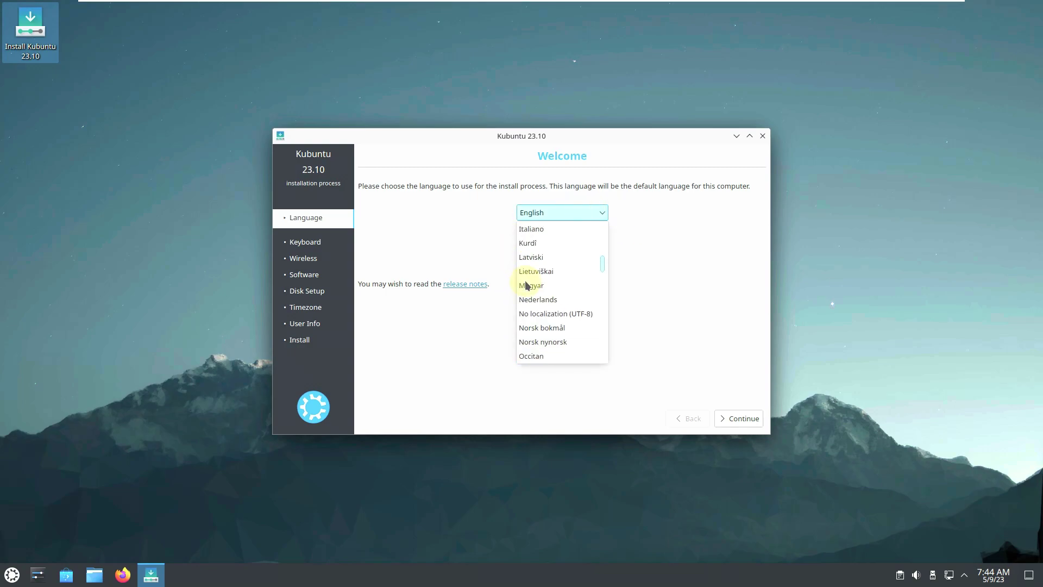
click(657, 263)
click(739, 418)
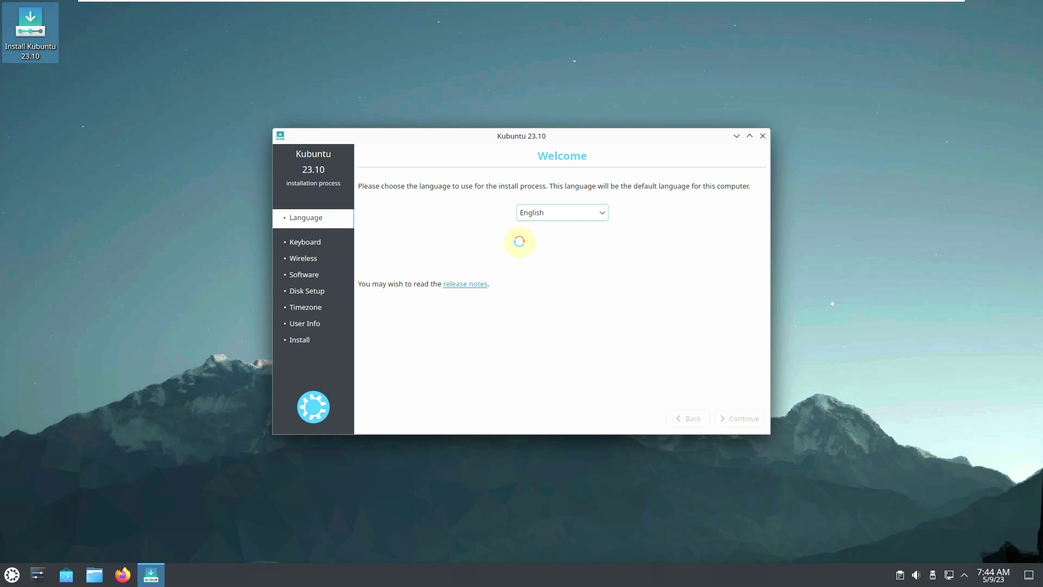
Keep the English (US) keyboard layout, enable third-party software for graphics, Wi-Fi hardware and additional media formats, and continue to disk setup.
click(473, 192)
click(626, 187)
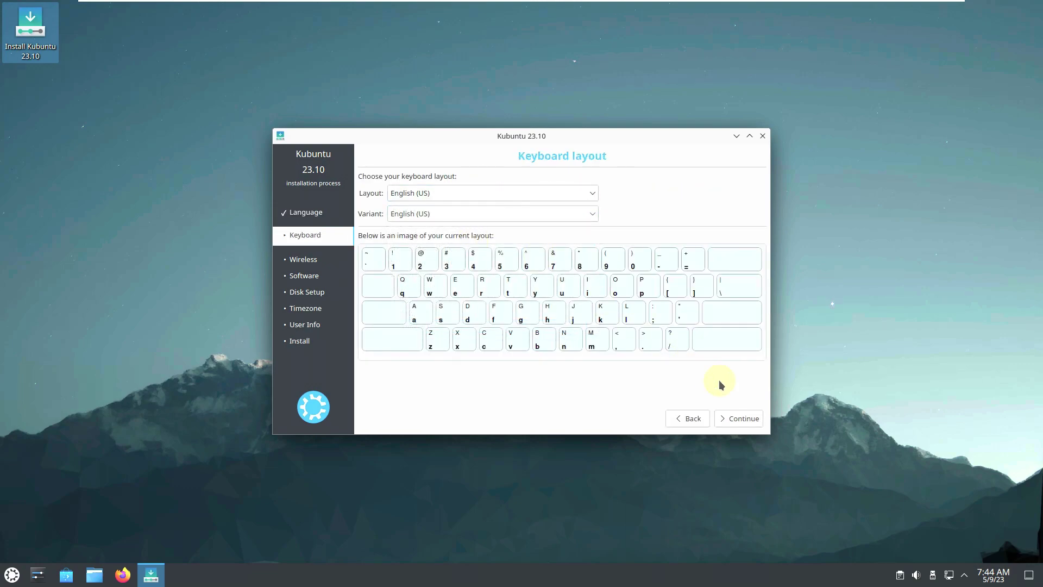
click(746, 418)
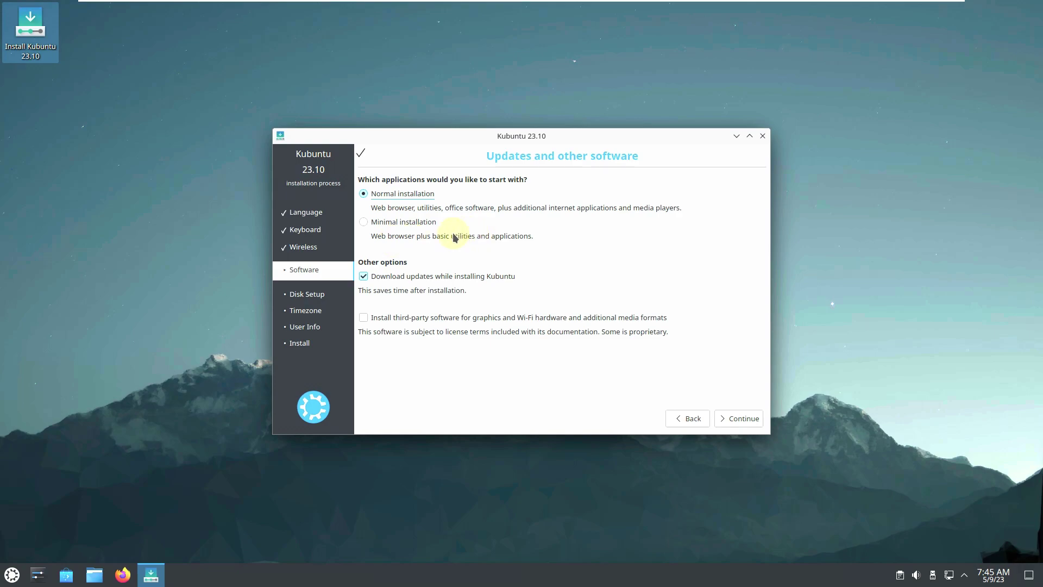
click(400, 317)
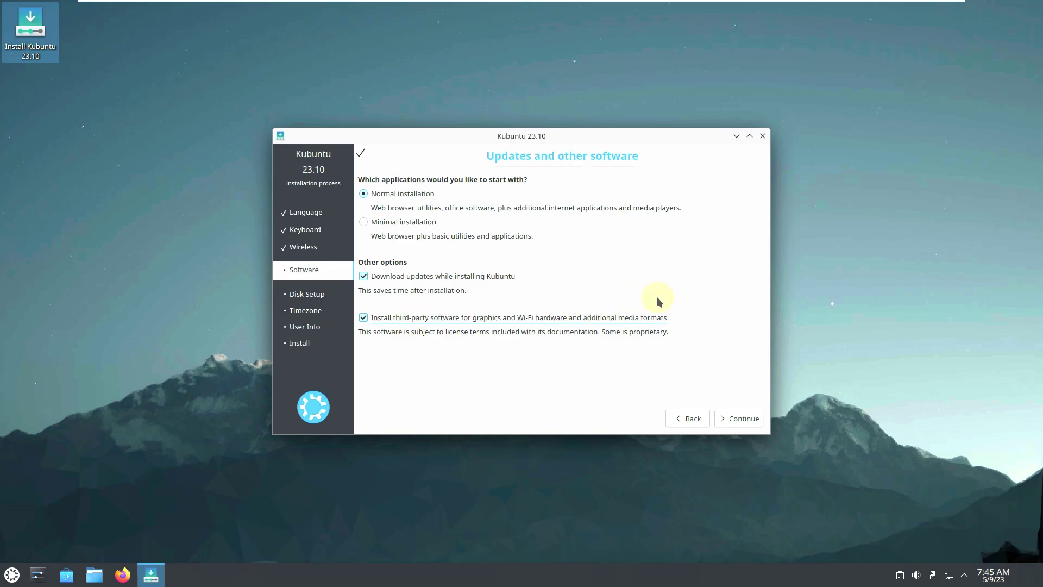
click(759, 419)
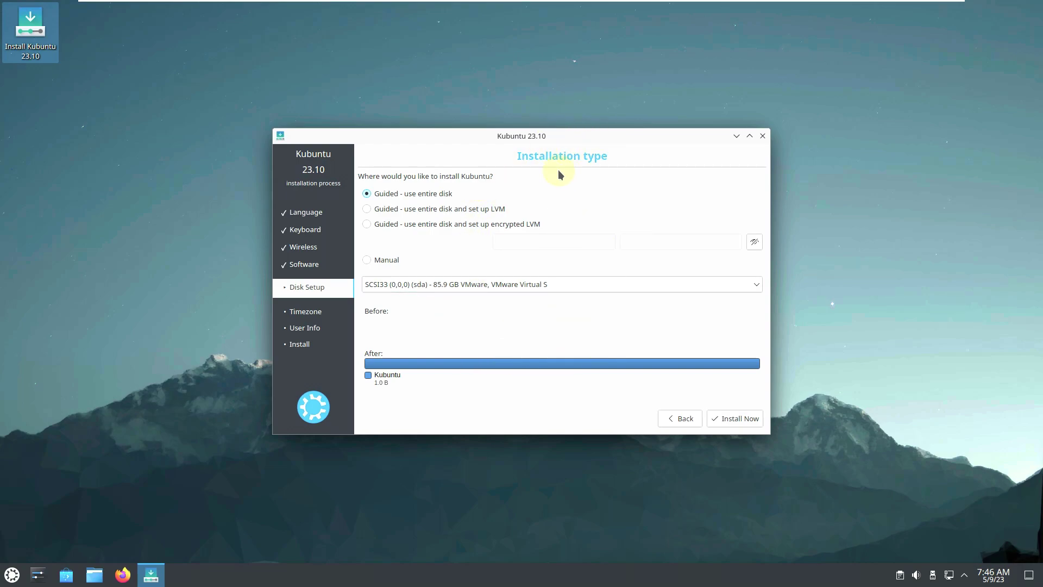
Examine the installer's target disks and the Manual and Guided installation types, and quit the installation.
click(641, 281)
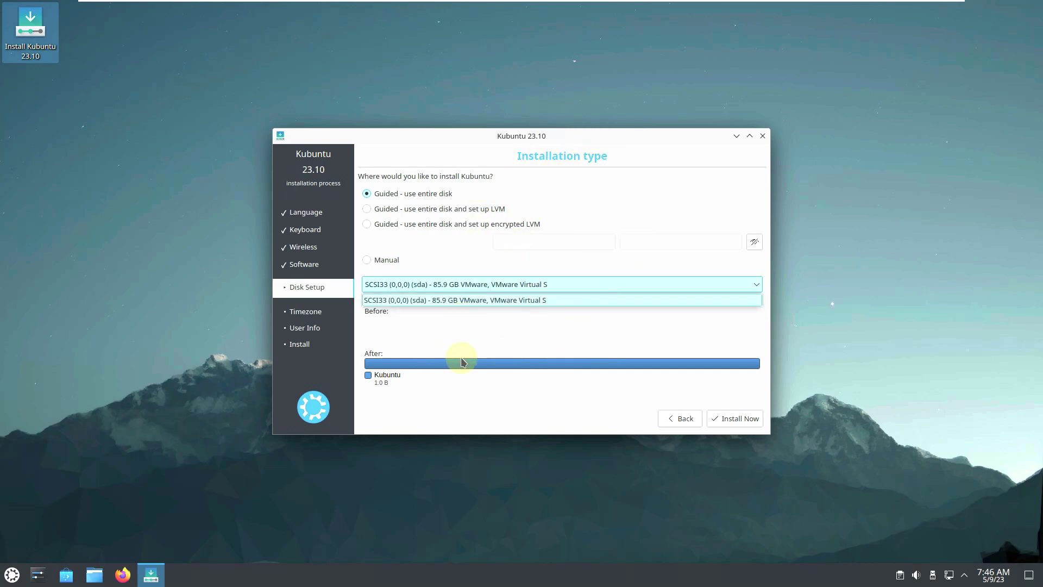
click(511, 317)
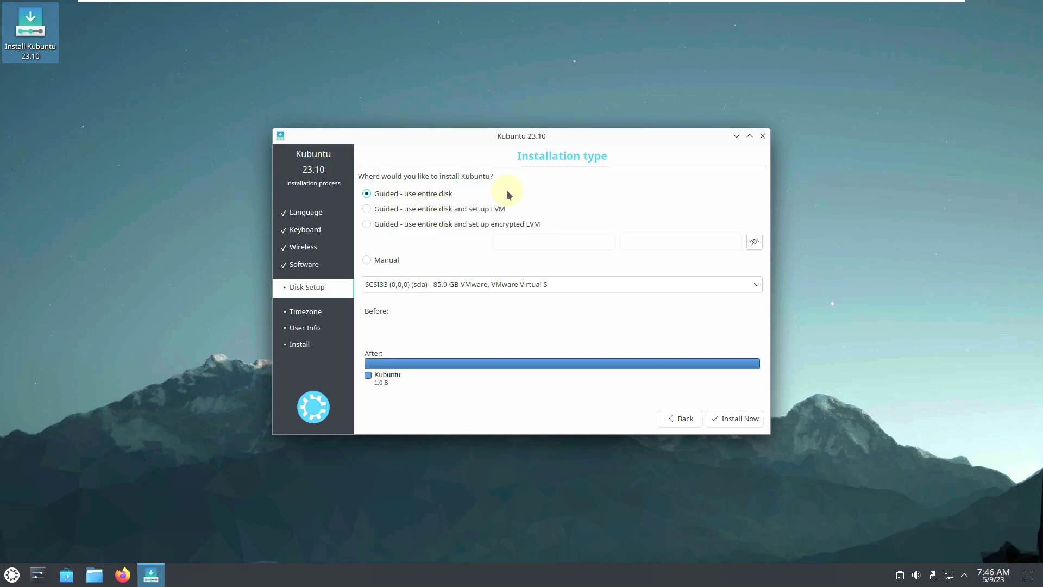
click(392, 260)
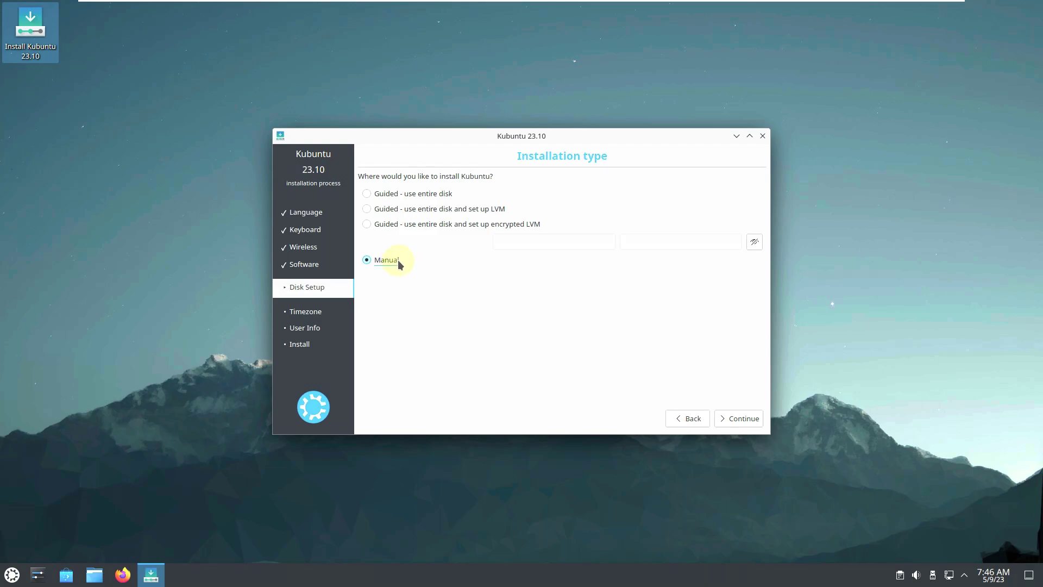
click(414, 195)
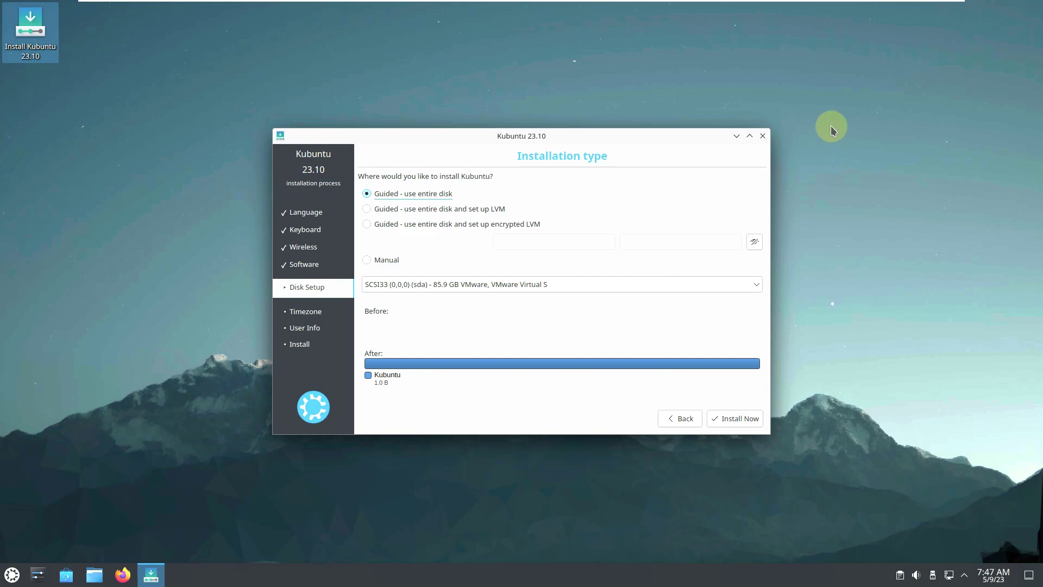
click(760, 136)
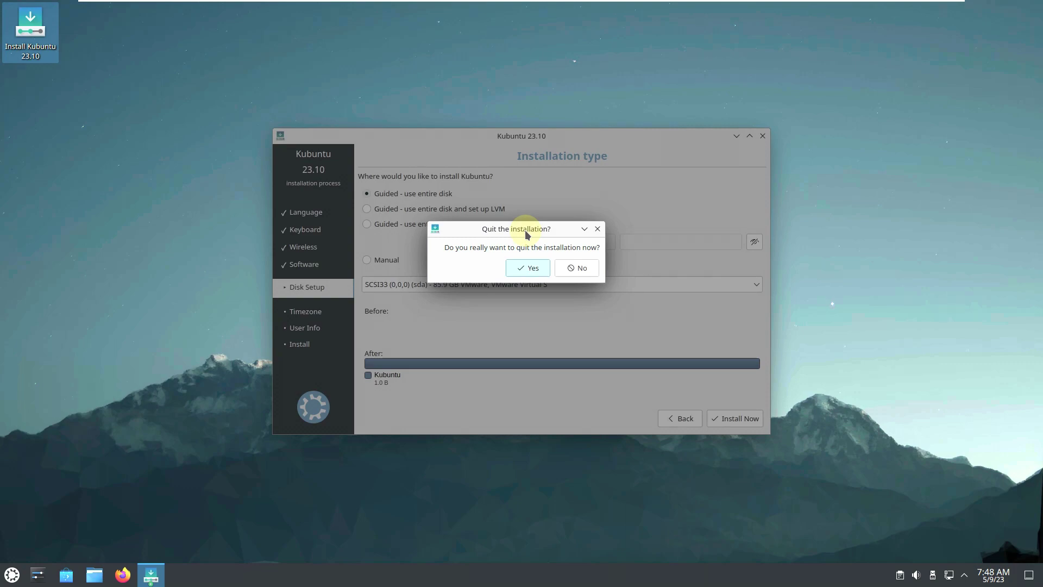
click(528, 268)
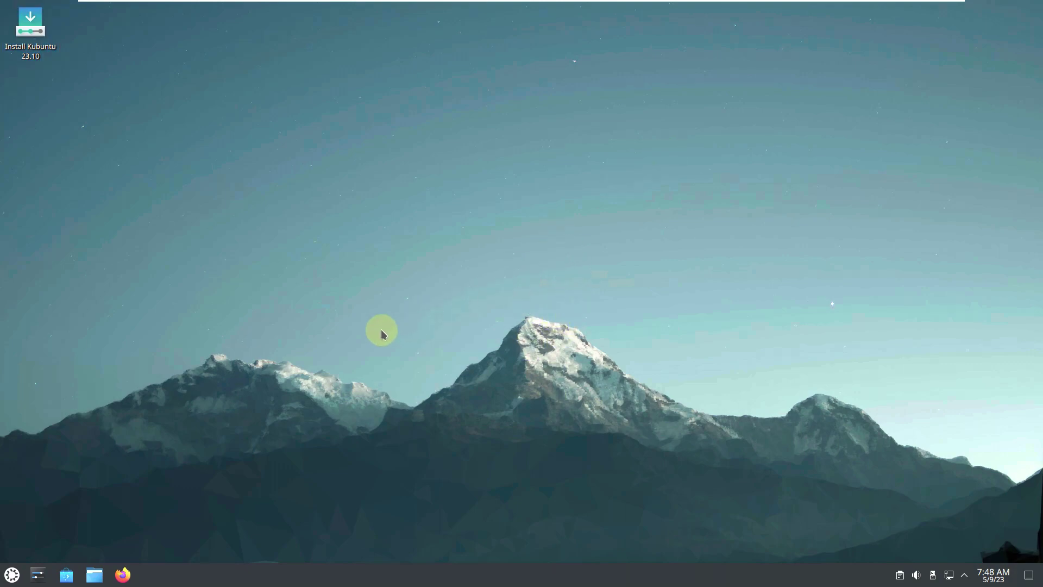
Examine the complete list of installed applications in the application launcher, from beginning to end and back.
click(11, 574)
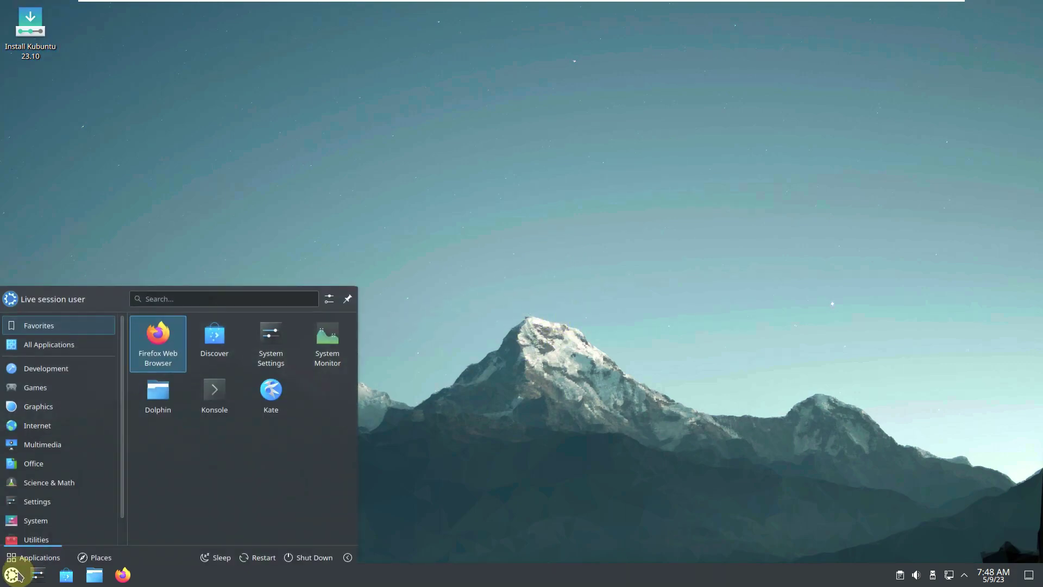
click(52, 339)
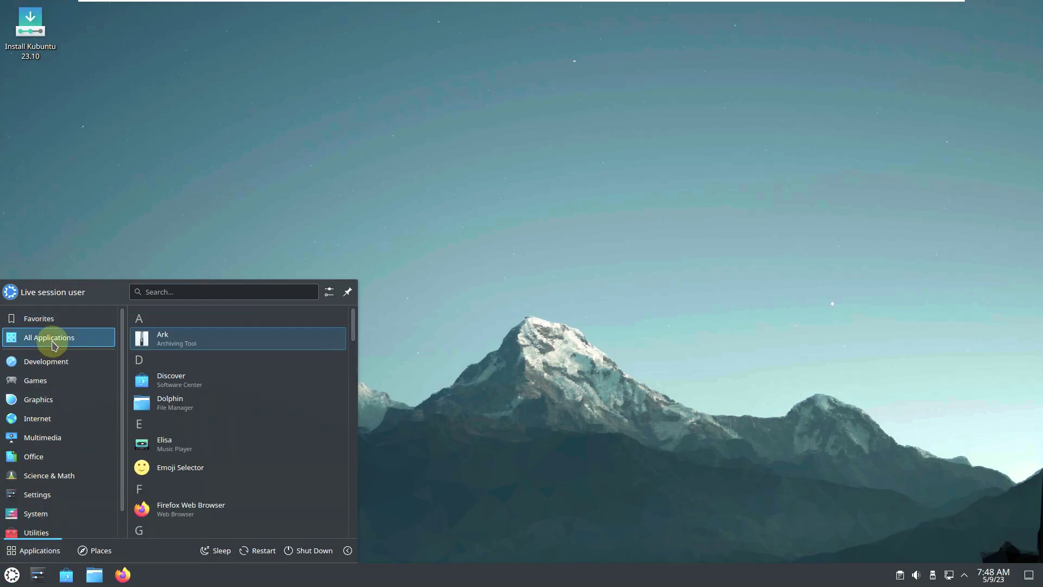
scroll(237, 359, down, 1)
scroll(238, 360, down, 8)
scroll(237, 361, down, 10)
scroll(237, 361, down, 3)
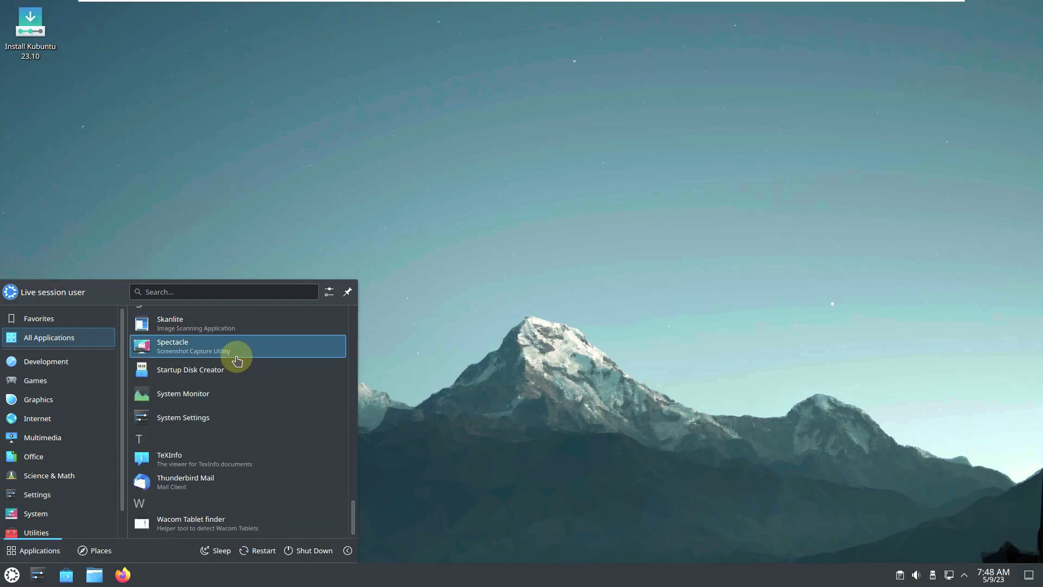
scroll(237, 361, up, 8)
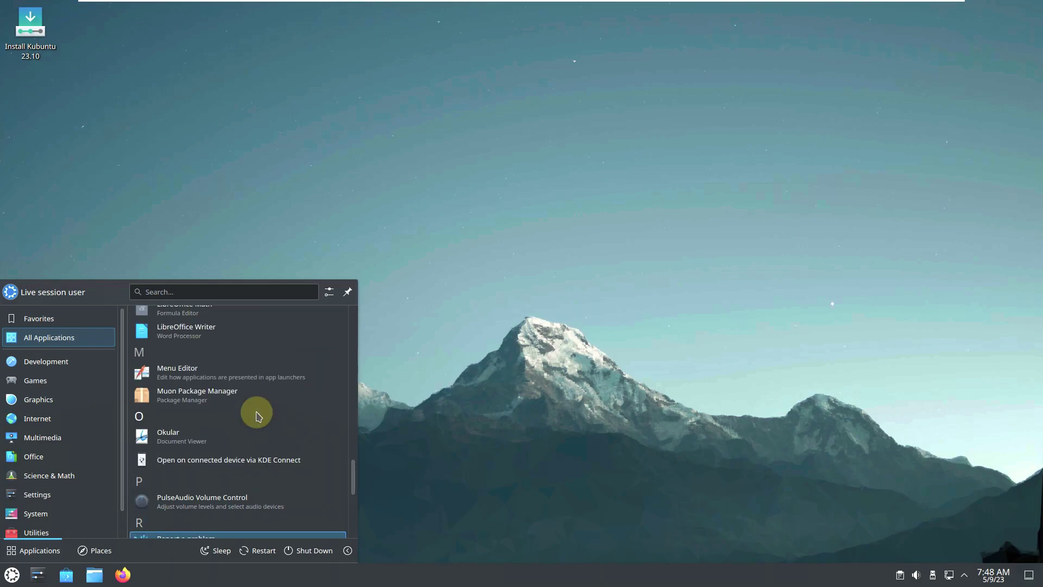
scroll(258, 416, up, 5)
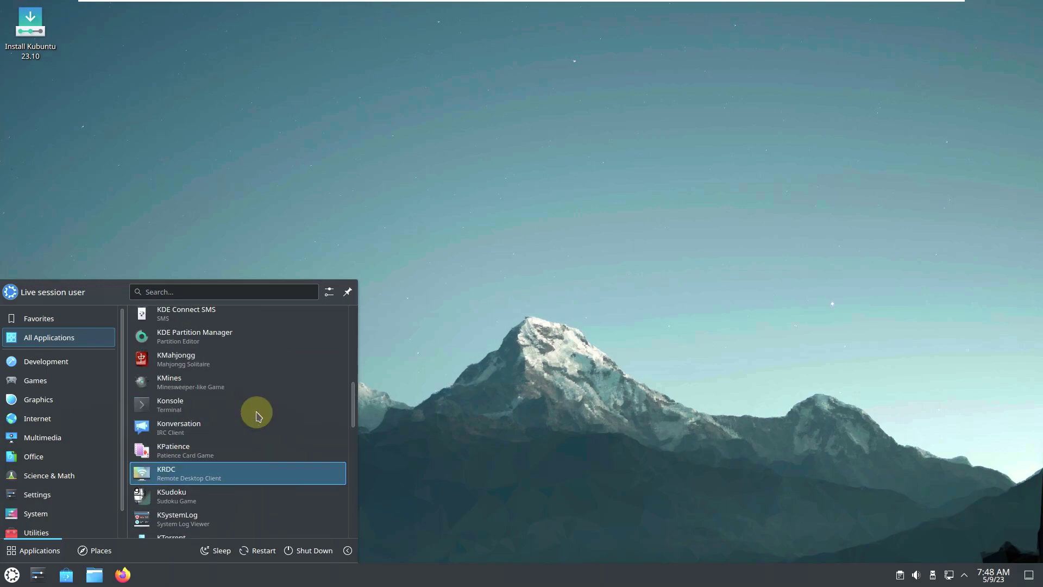
scroll(258, 416, up, 4)
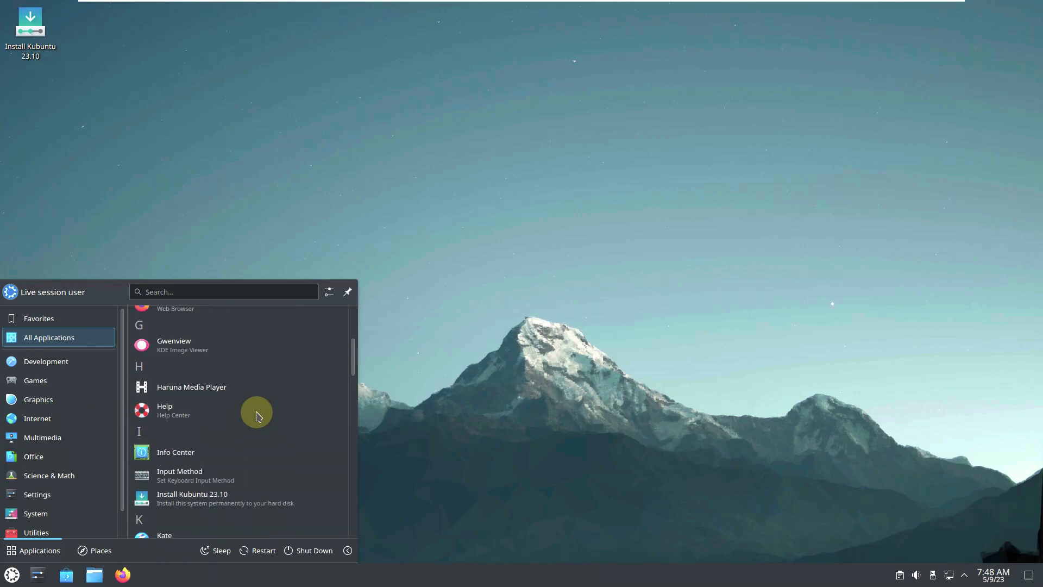
scroll(280, 348, up, 5)
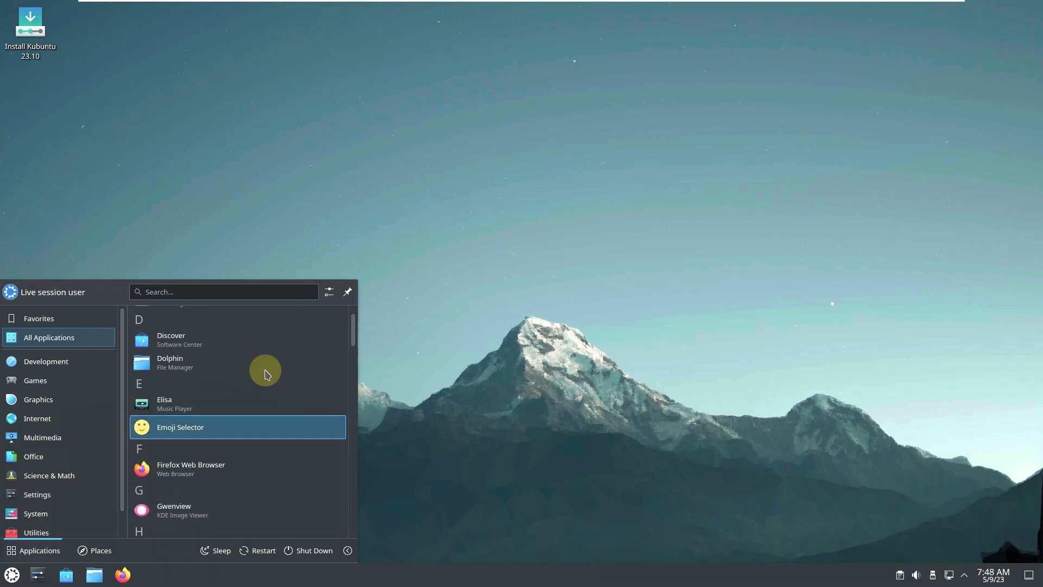
Open the Dolphin file manager from the list of all applications.
scroll(313, 370, down, 1)
scroll(313, 369, up, 1)
click(235, 412)
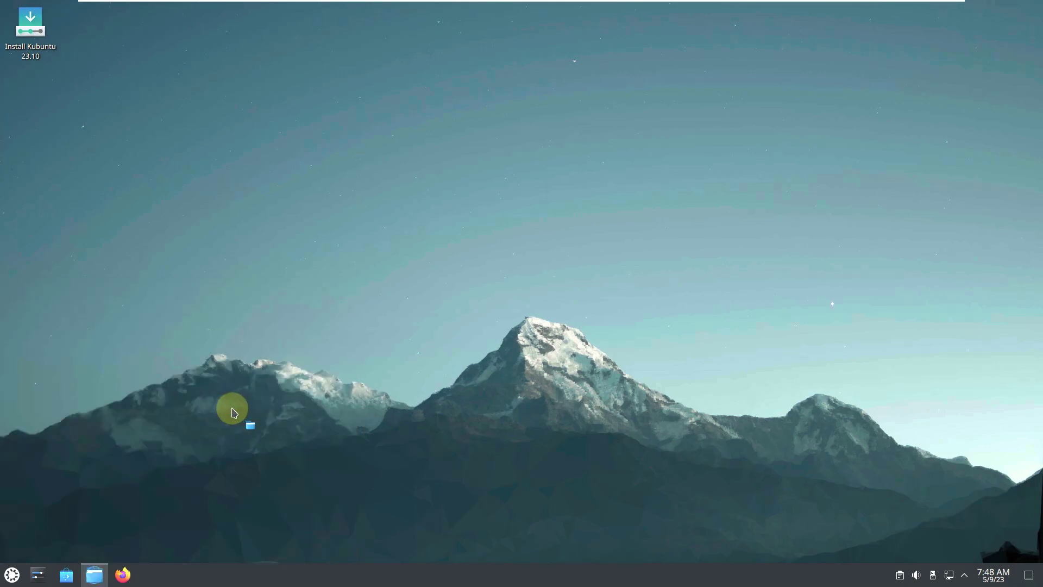
Find the Kate text editor among all installed applications and open it.
click(12, 573)
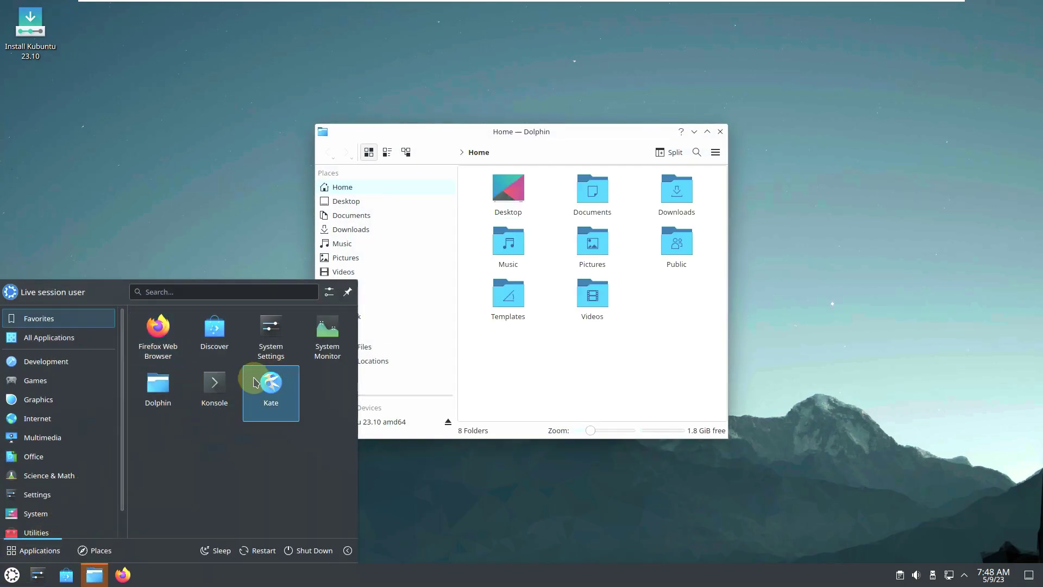
click(60, 339)
scroll(252, 402, down, 1)
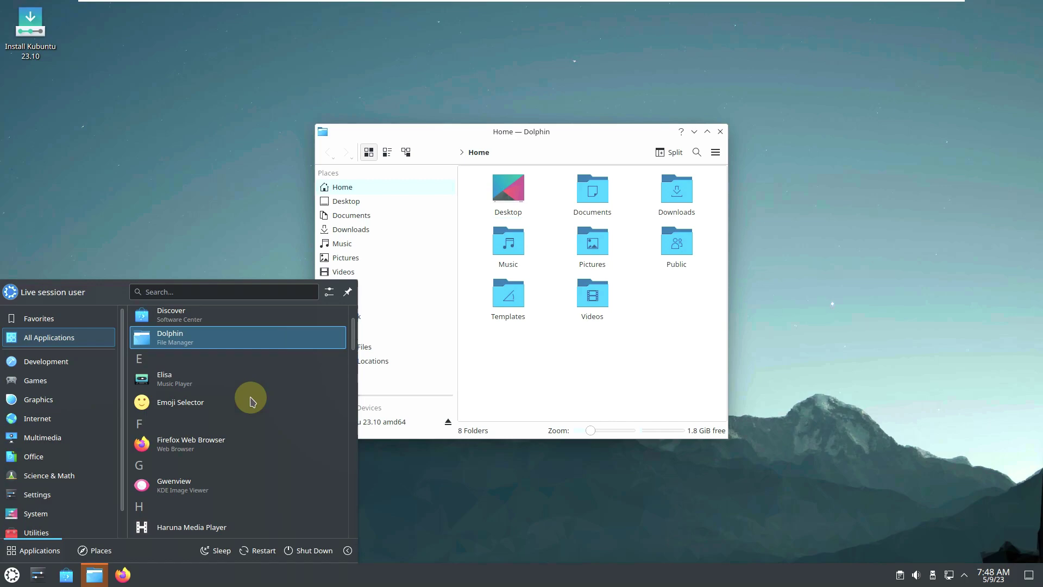
scroll(252, 402, down, 4)
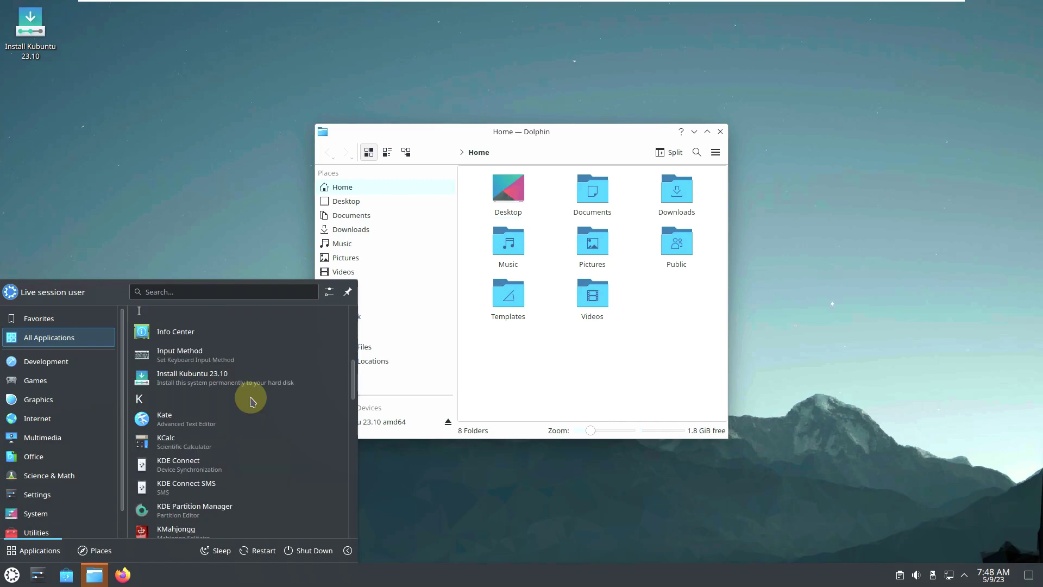
scroll(251, 399, down, 1)
click(214, 396)
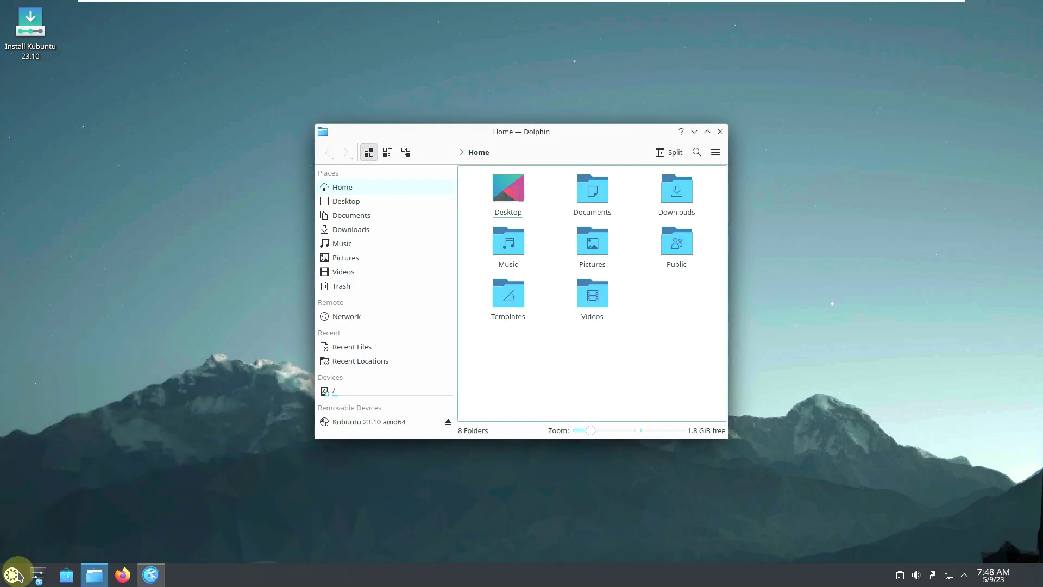
Look through the list of all applications again and launch LibreOffice Calc.
click(12, 574)
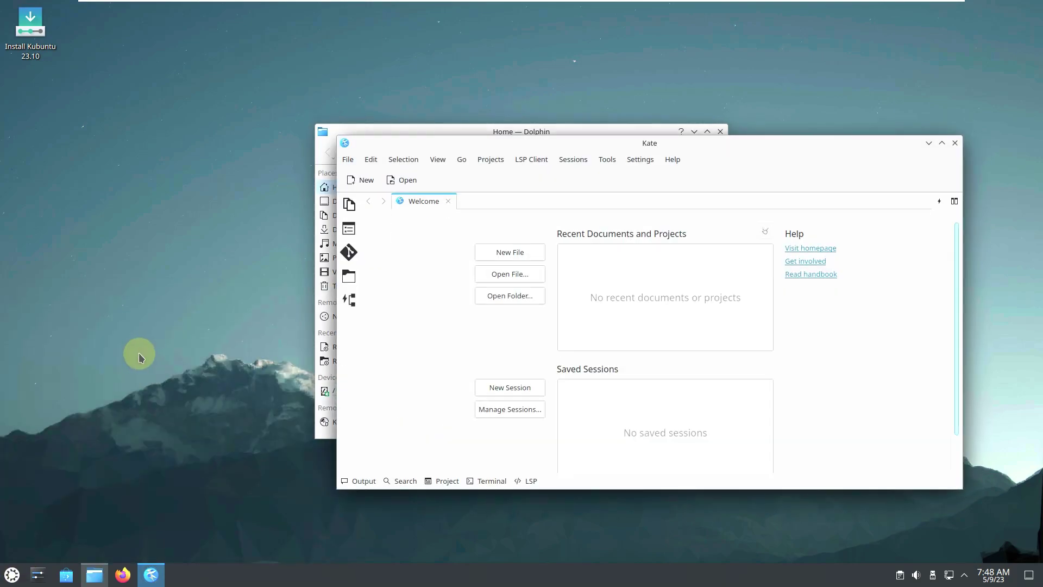
click(12, 574)
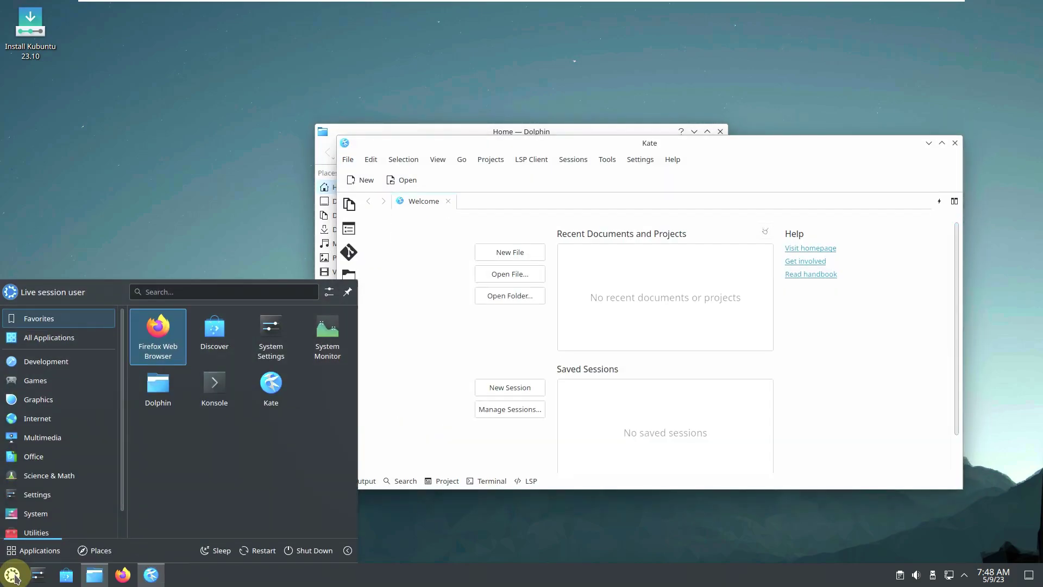
click(49, 335)
scroll(293, 380, down, 3)
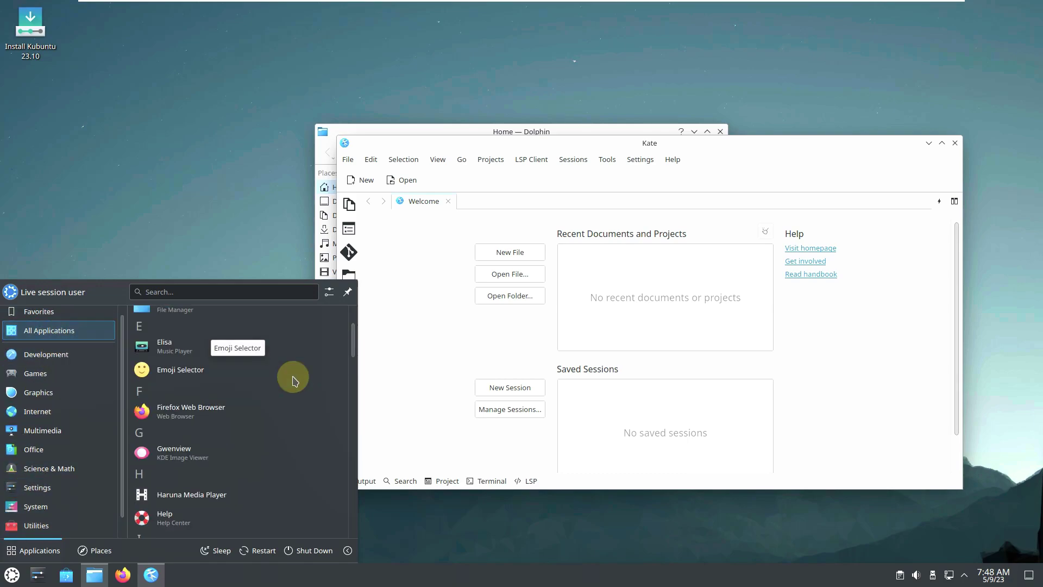
scroll(293, 381, down, 3)
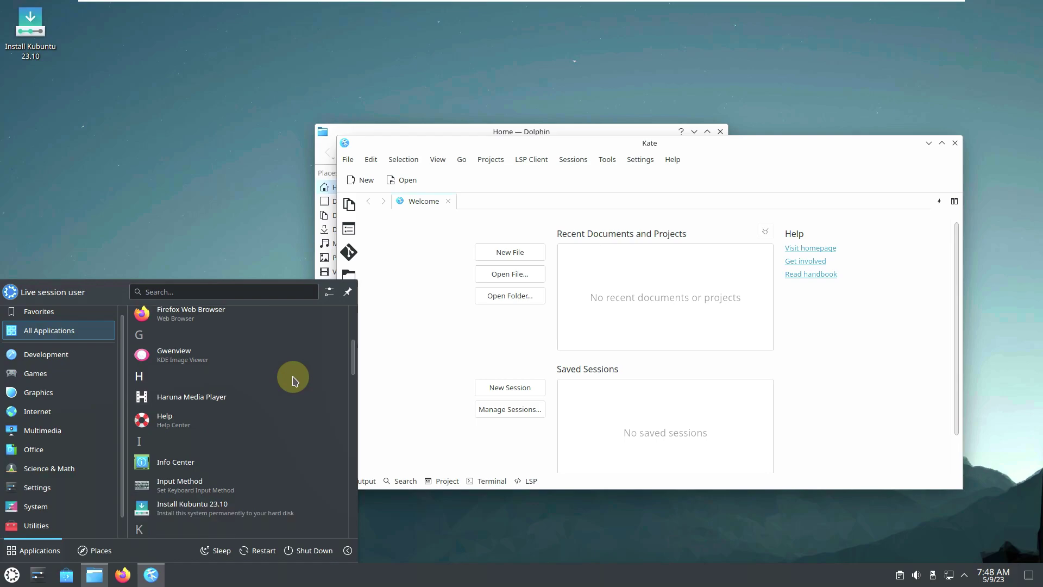
scroll(294, 380, down, 5)
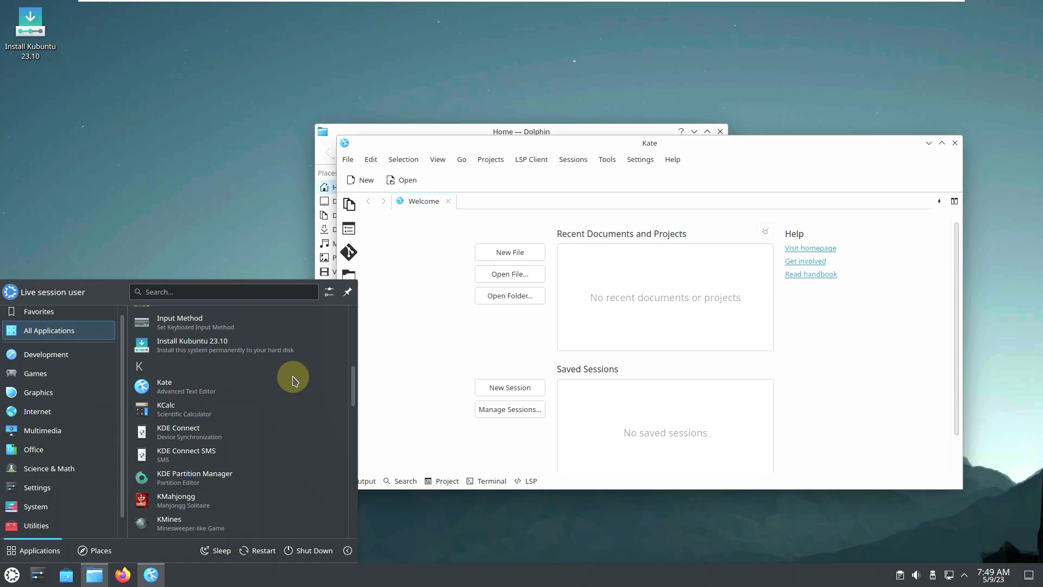
scroll(294, 378, down, 3)
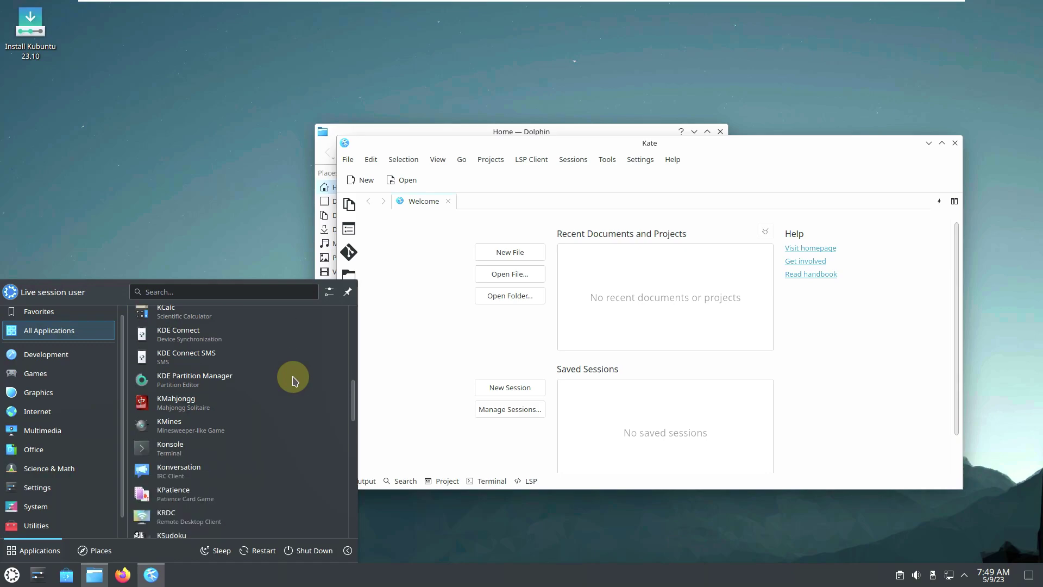
scroll(294, 379, down, 3)
scroll(286, 423, down, 3)
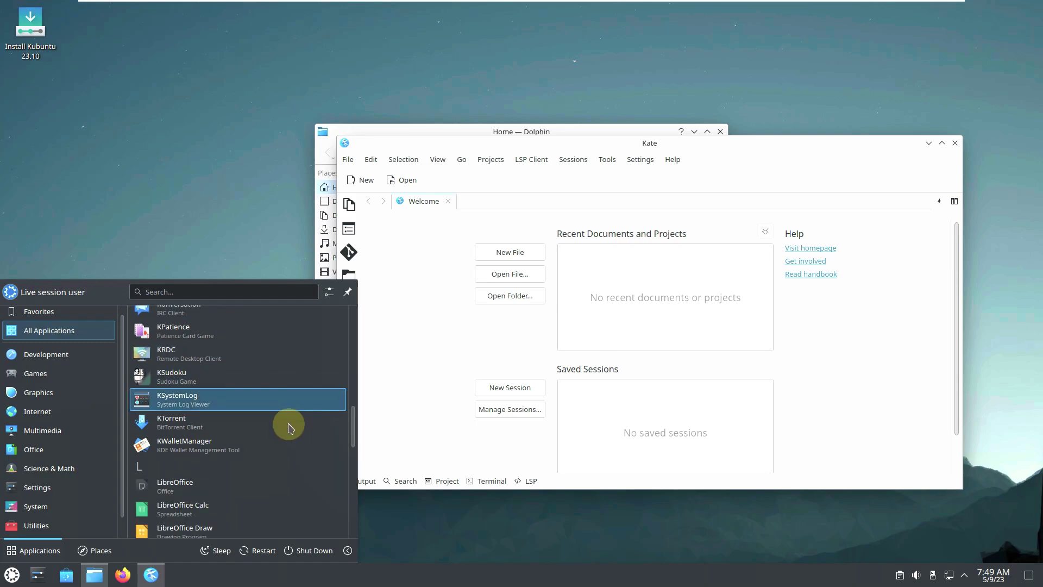
click(262, 477)
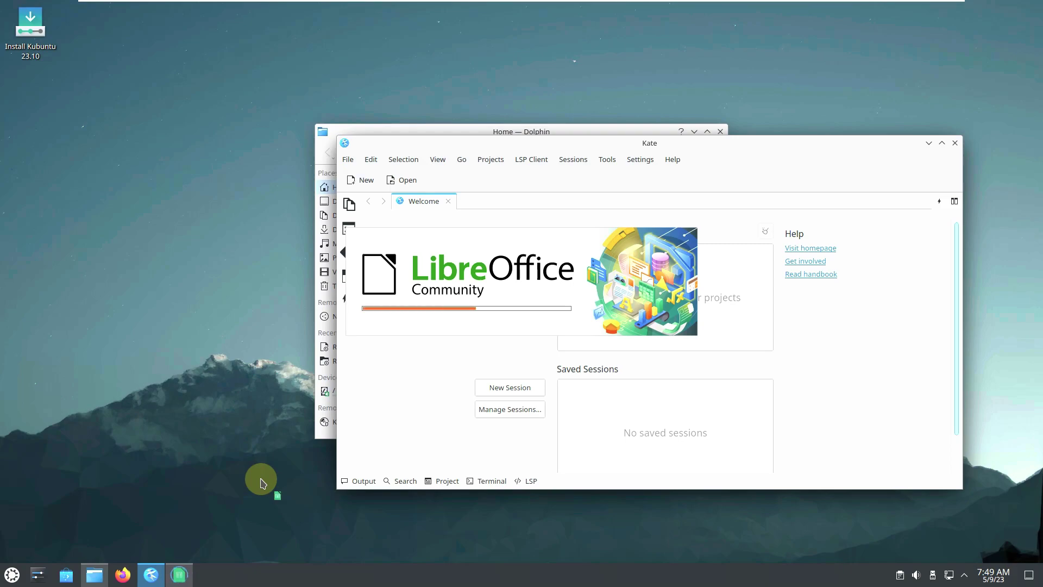
Open the Muon Package Manager from the System category of the application launcher.
click(12, 574)
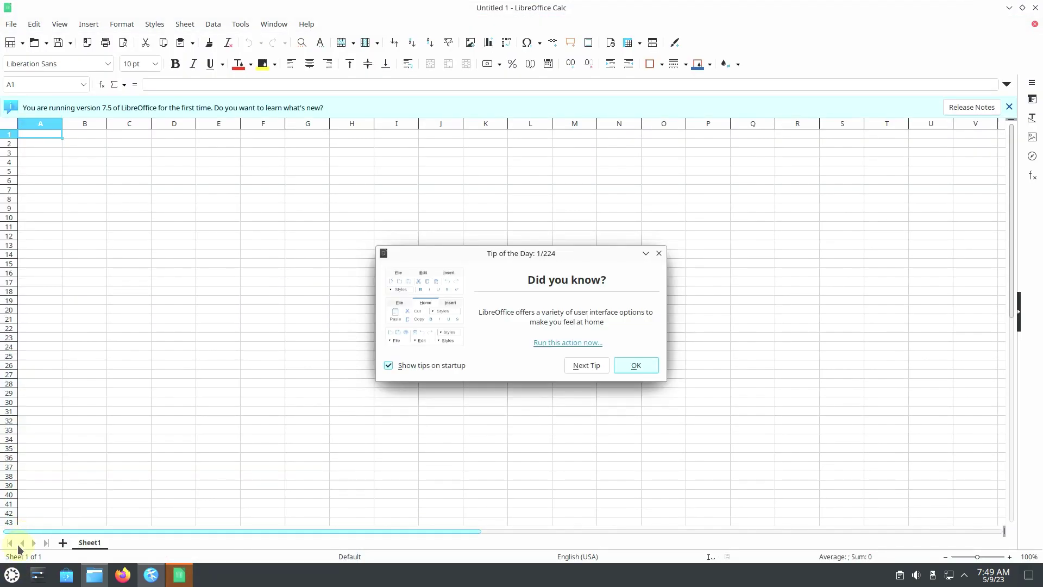
click(12, 574)
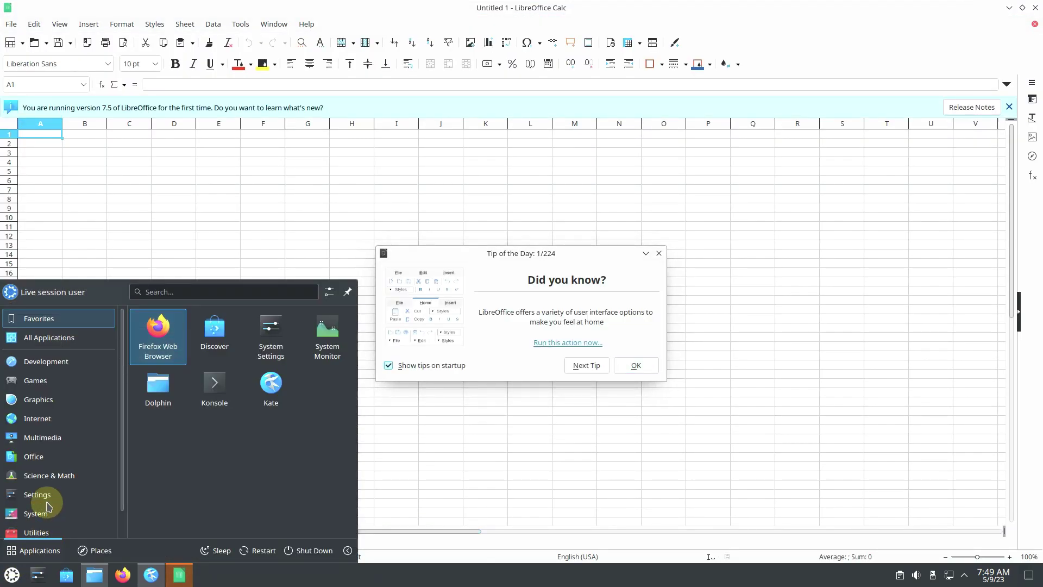
scroll(49, 506, down, 1)
mouse_move(49, 497)
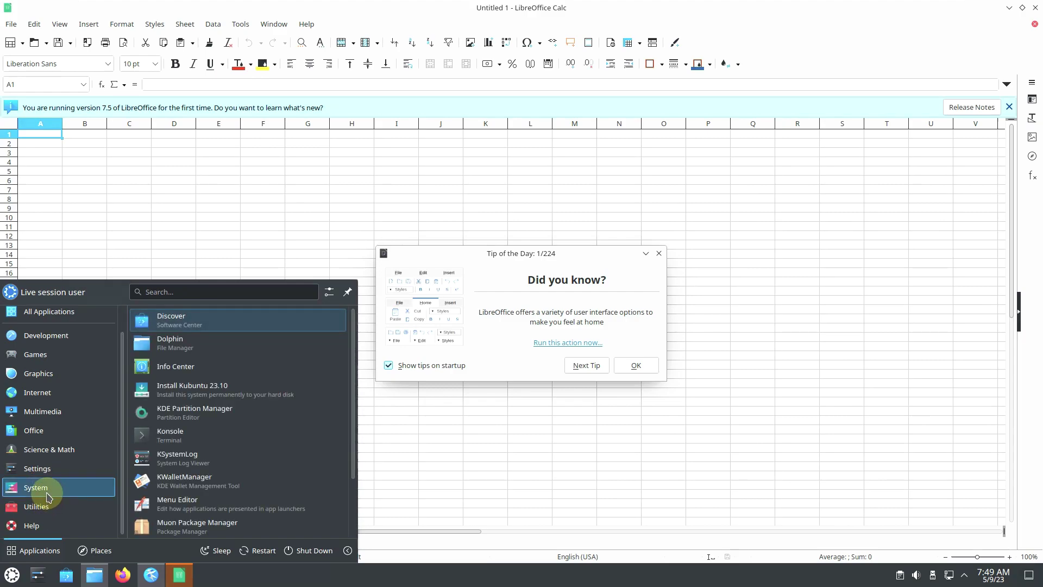
scroll(161, 454, down, 2)
click(161, 454)
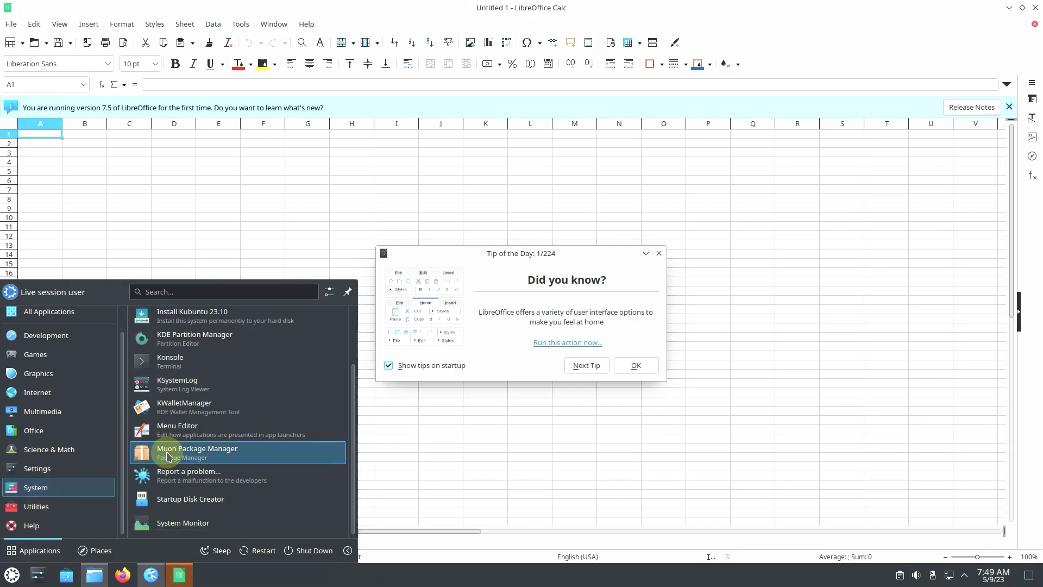
Launch the Elisa music player from the list of all applications.
click(12, 575)
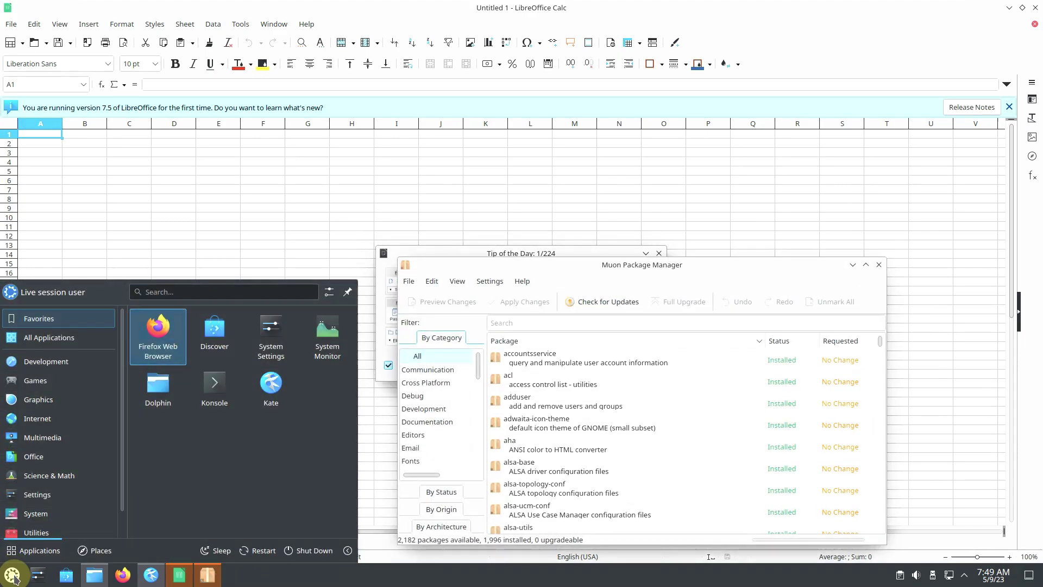
mouse_move(49, 338)
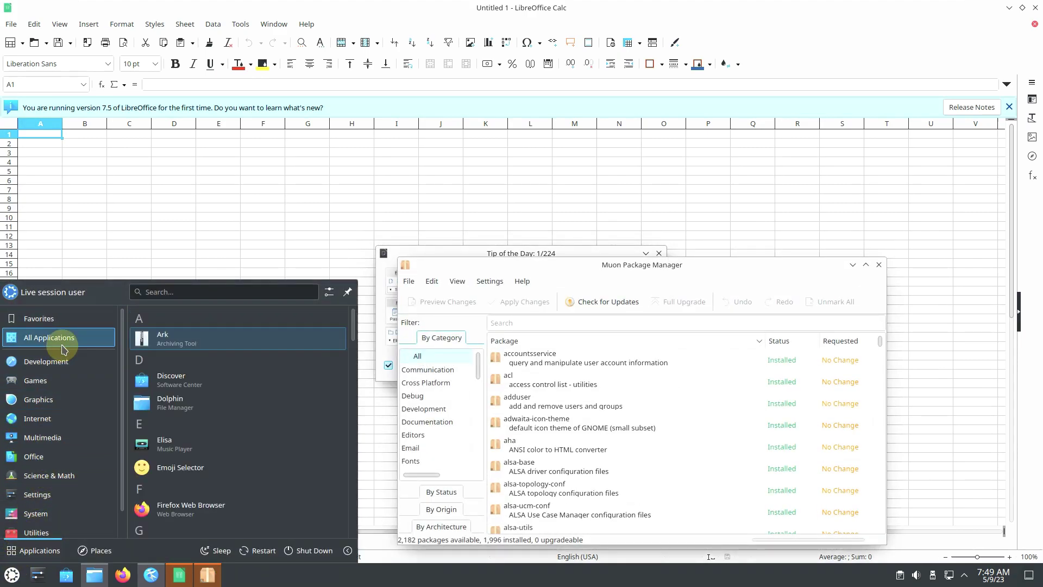
scroll(190, 350, down, 3)
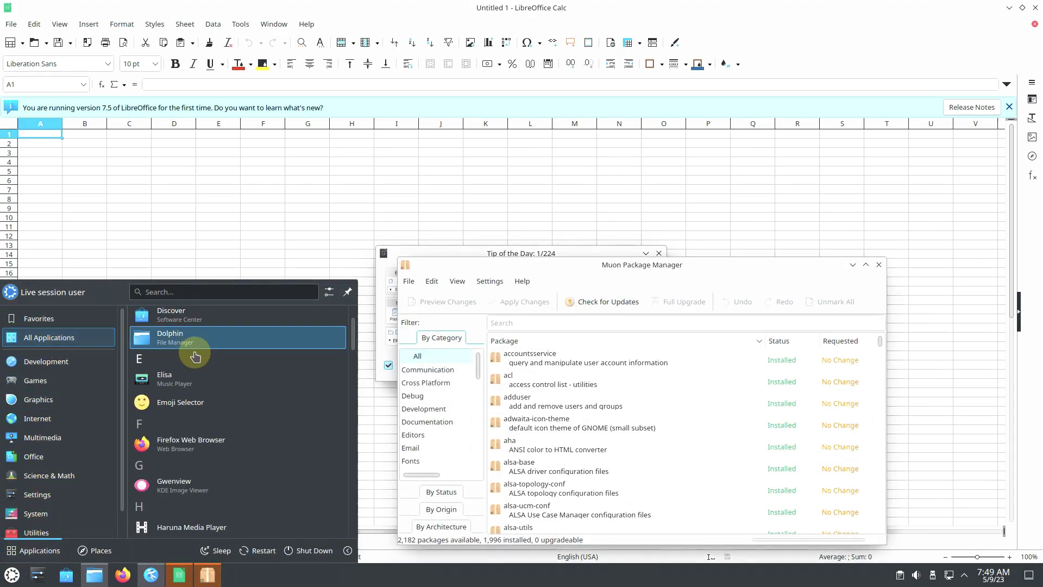
click(207, 380)
Browse the list of all applications to its end and open Thunderbird Mail.
click(12, 575)
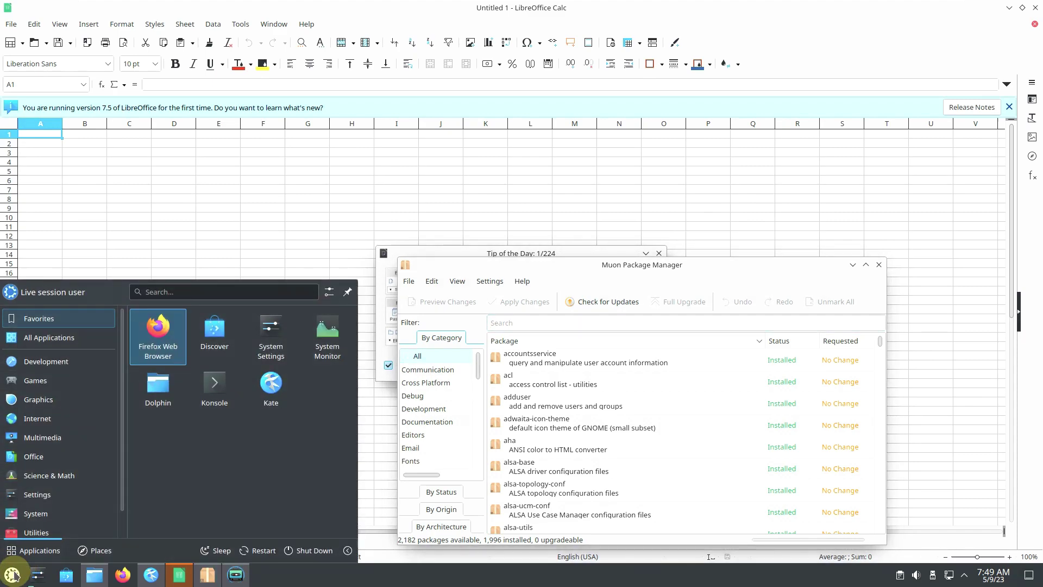
mouse_move(49, 337)
scroll(217, 392, down, 10)
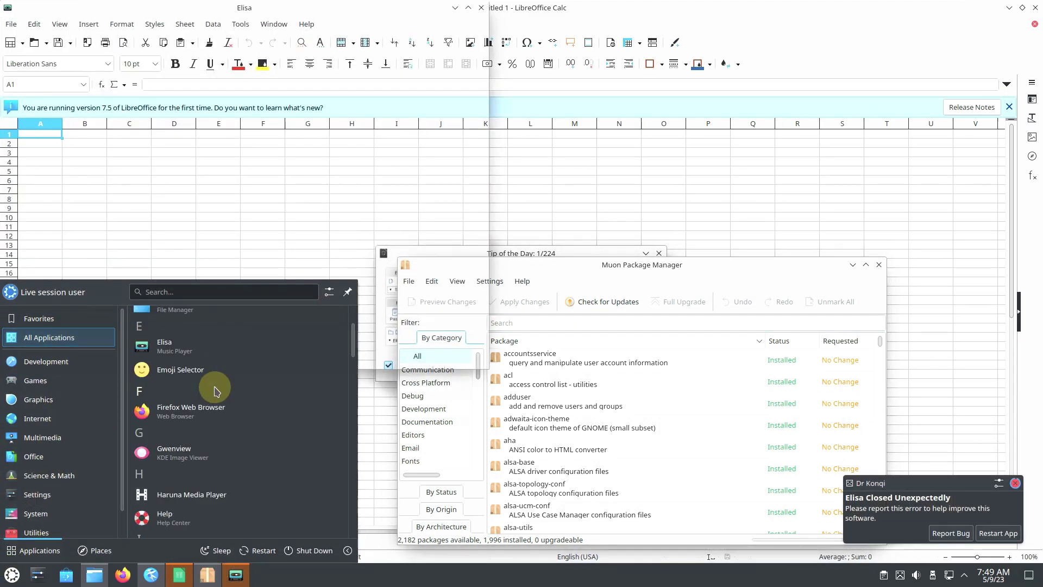
scroll(217, 391, down, 3)
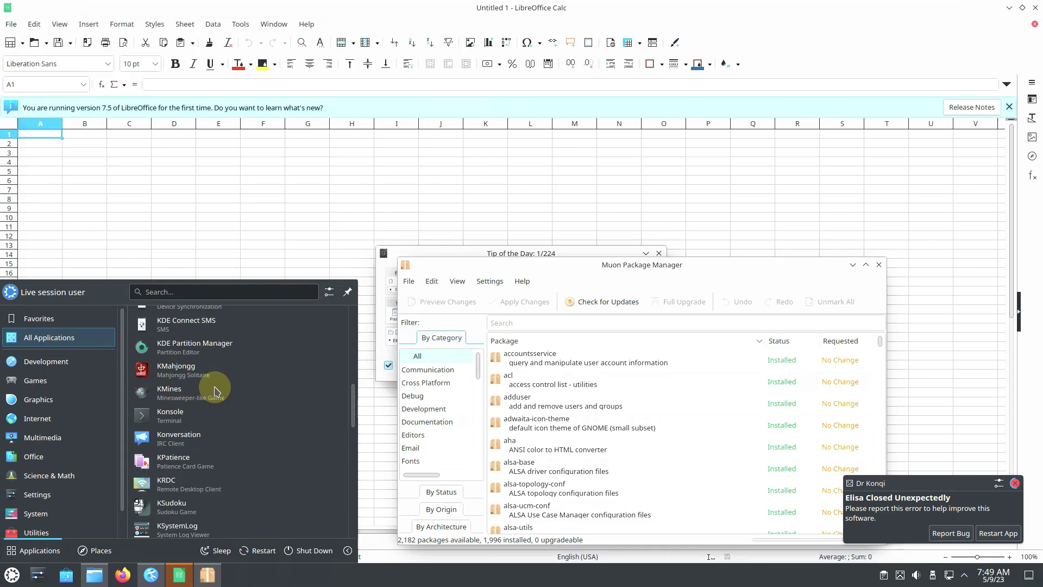
scroll(217, 391, down, 2)
scroll(217, 391, down, 15)
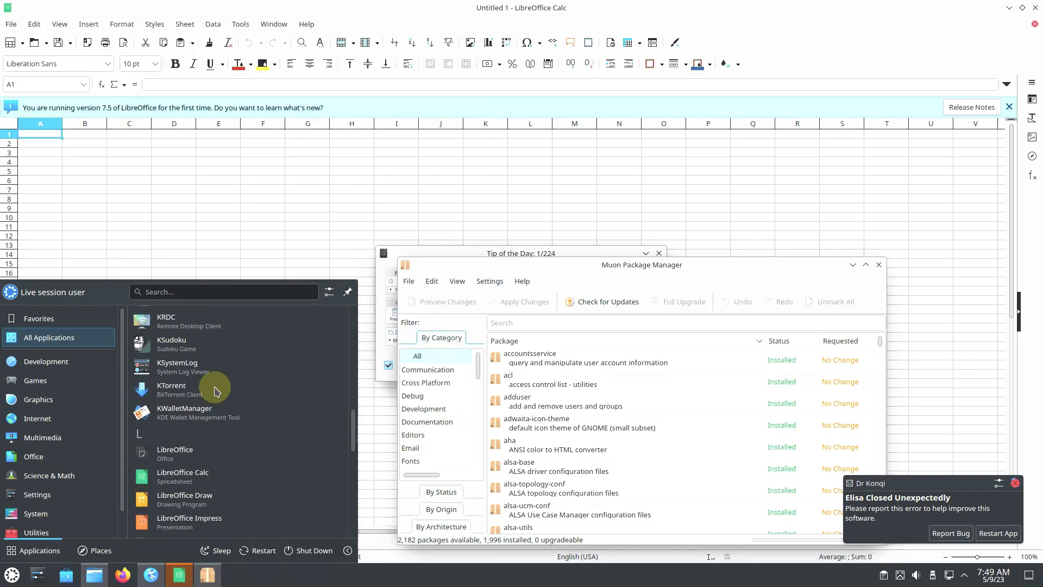
scroll(217, 391, down, 2)
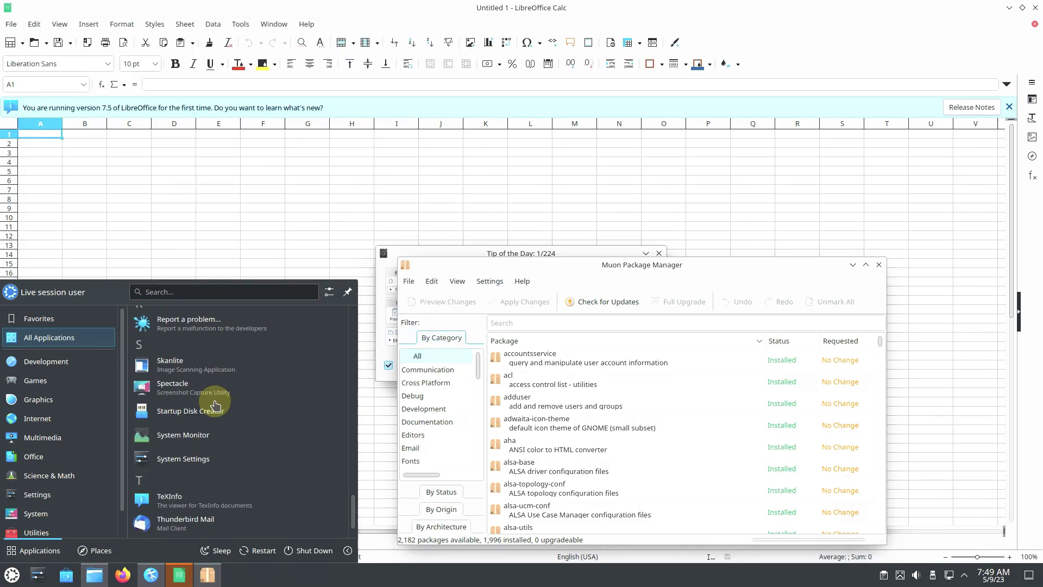
scroll(219, 516, down, 1)
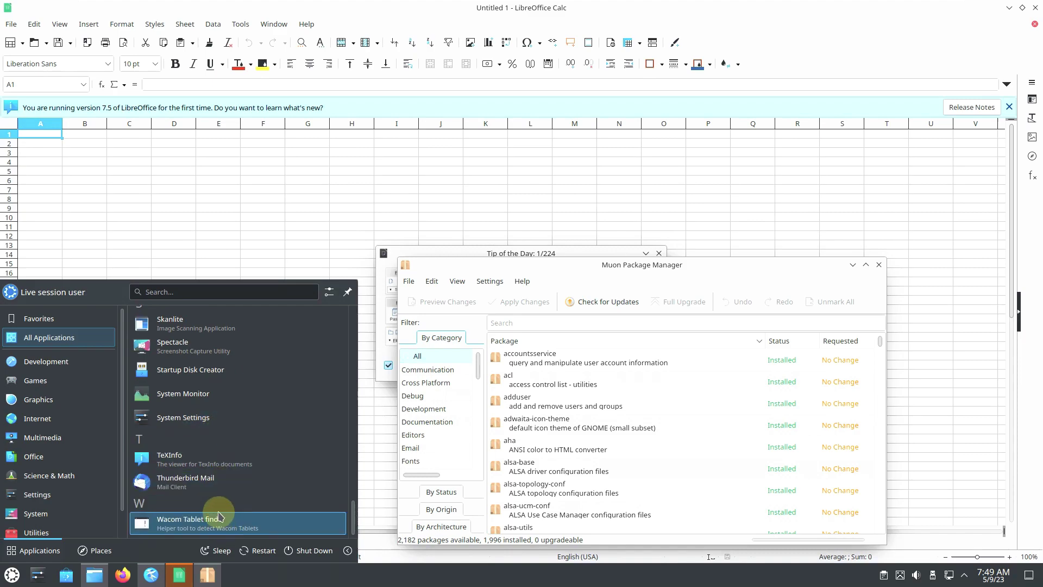
click(213, 481)
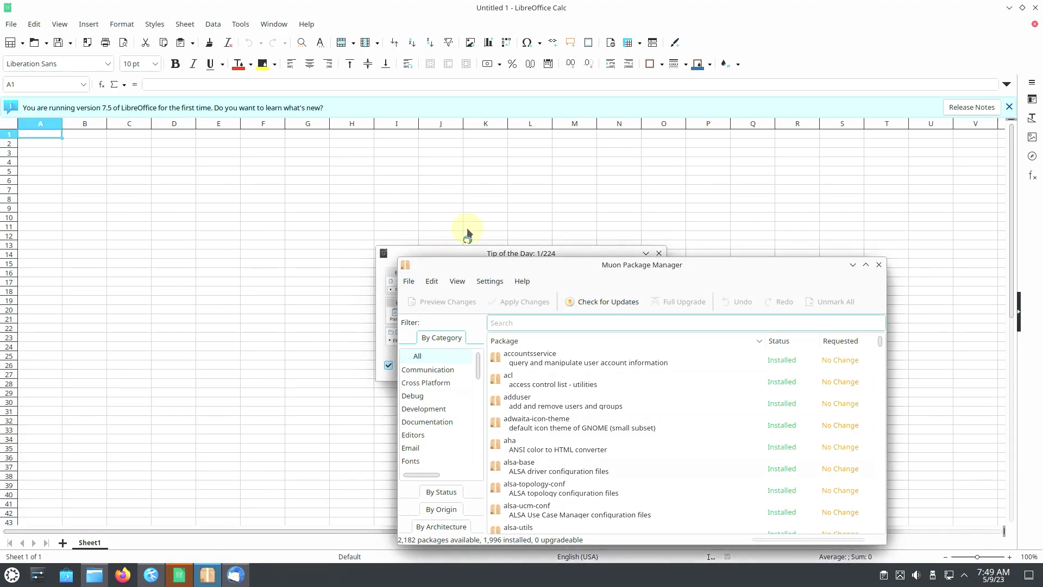
Check the LibreOffice version information, then close LibreOffice Calc.
click(306, 23)
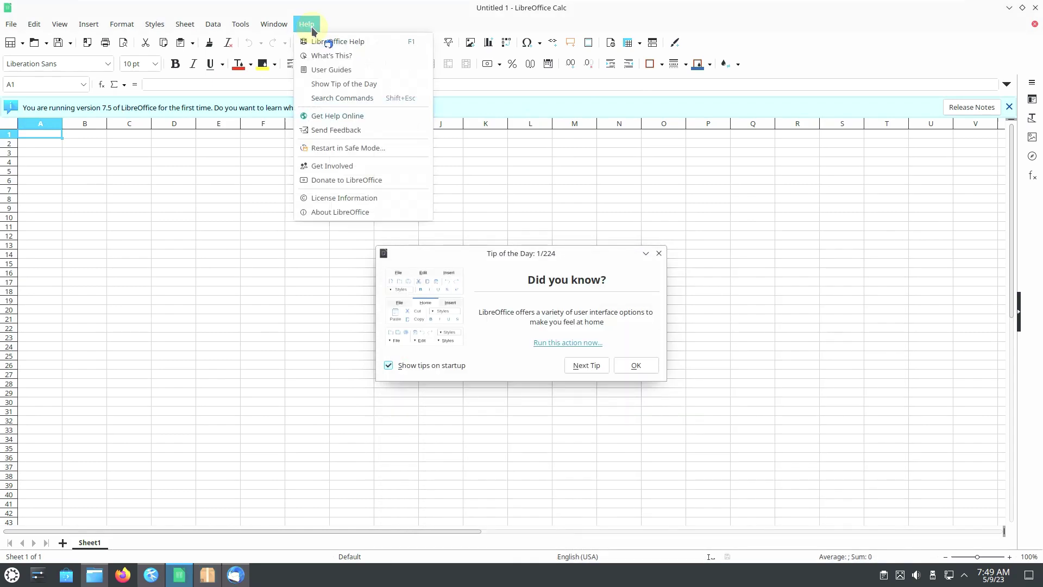
click(356, 212)
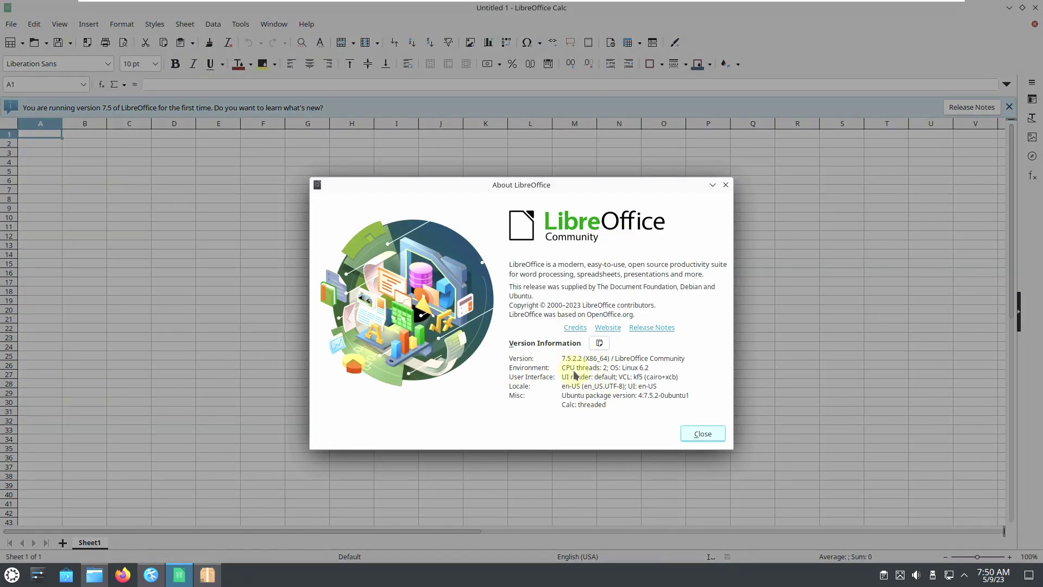
click(706, 433)
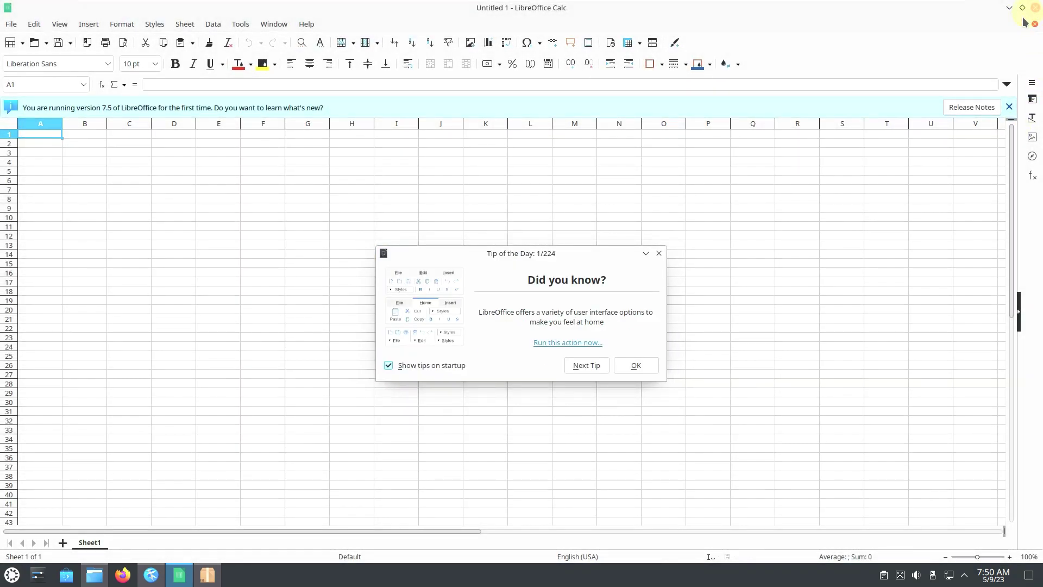
click(1034, 8)
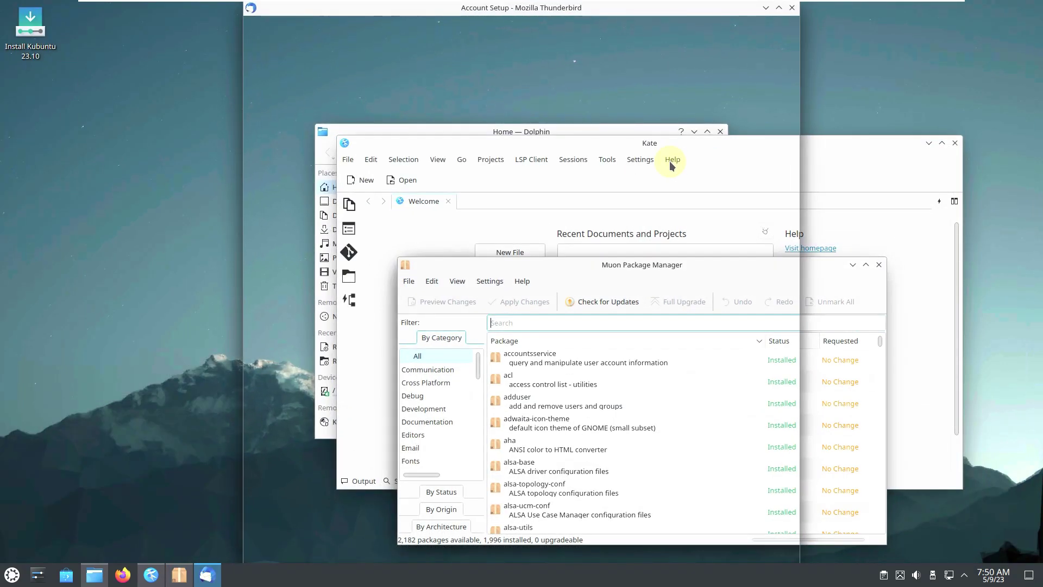
click(463, 24)
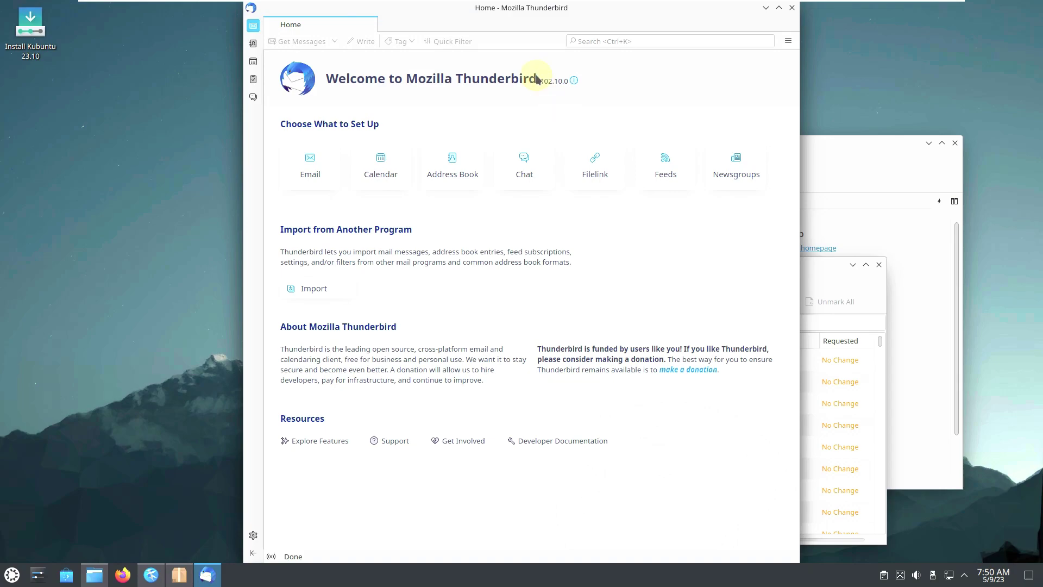
drag(541, 76, 568, 81)
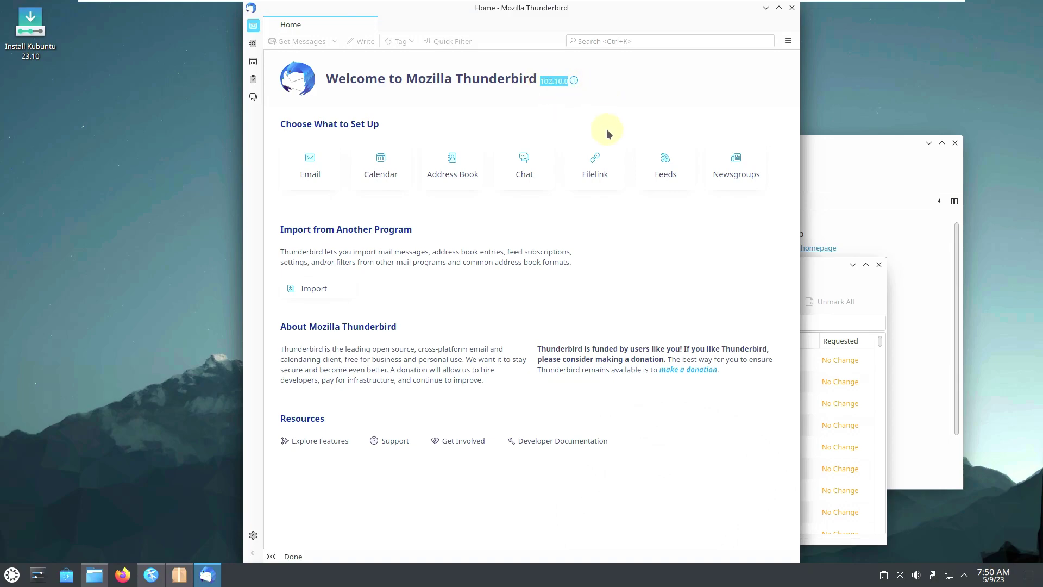
click(792, 7)
View the version information of the Kate text editor and close Kate.
click(670, 162)
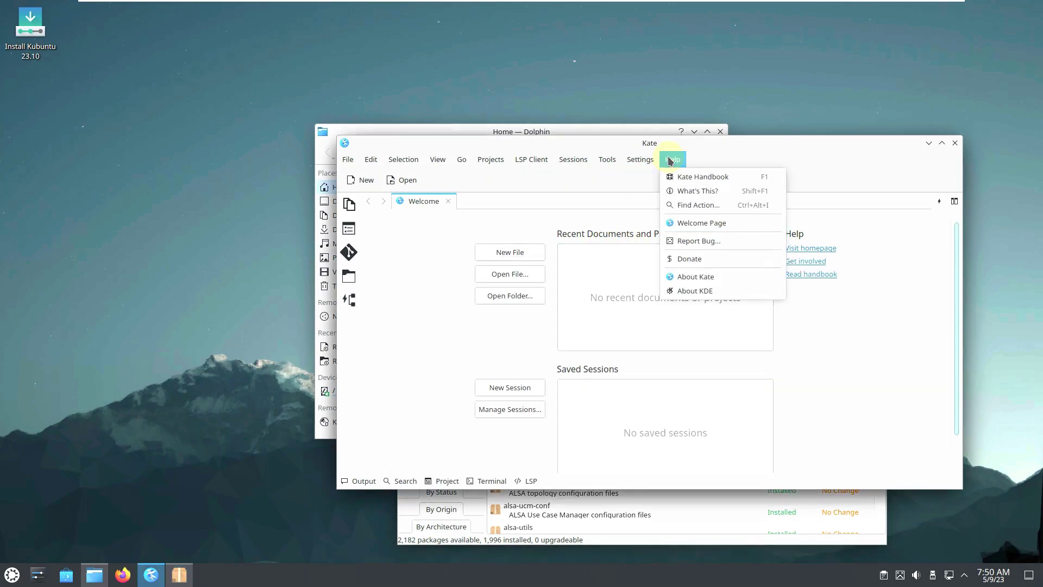
click(652, 321)
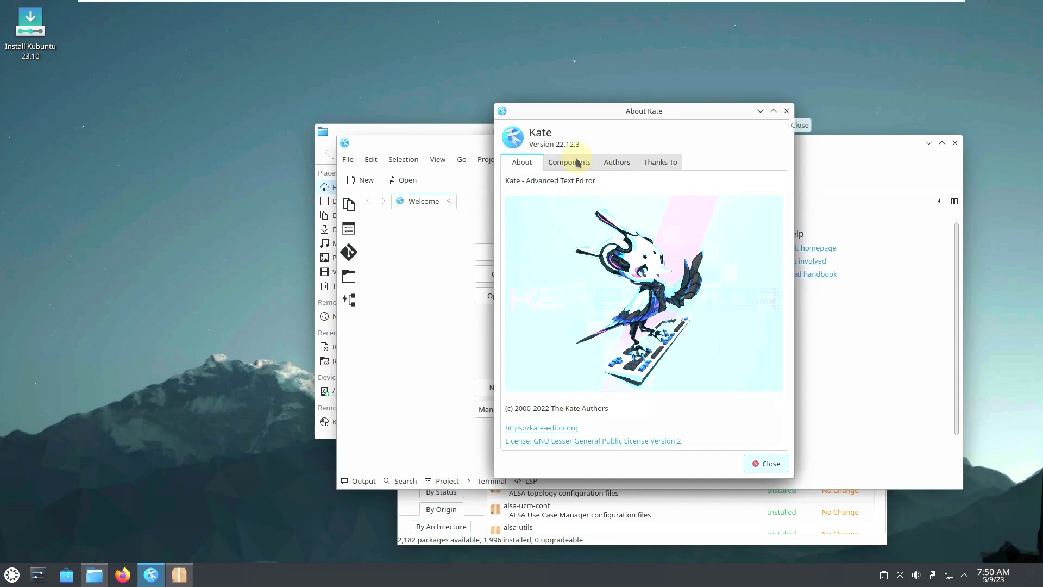
click(786, 111)
click(672, 159)
click(954, 144)
click(954, 143)
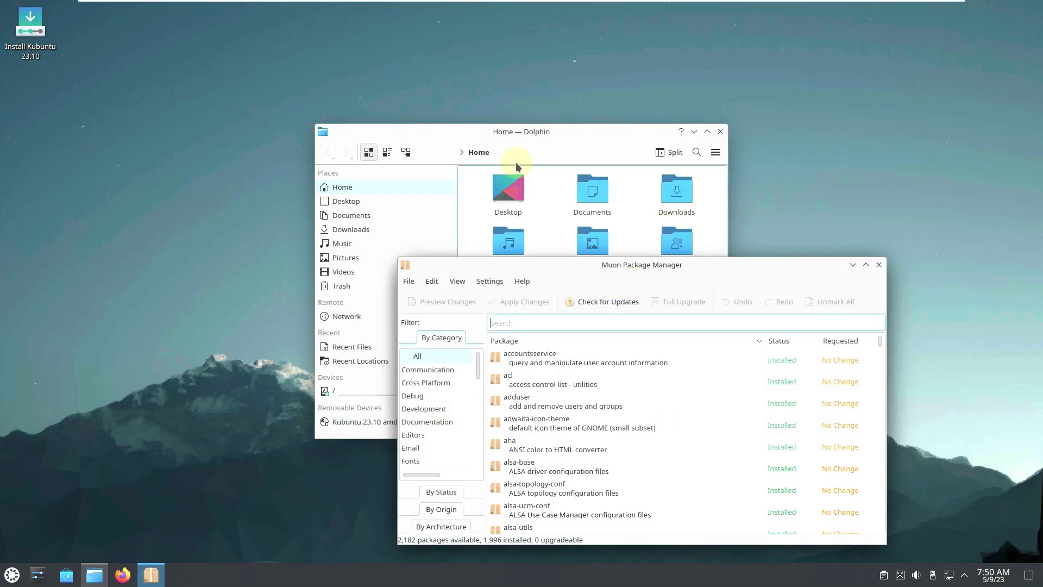
View the version information of the Dolphin file manager and close Dolphin.
click(715, 152)
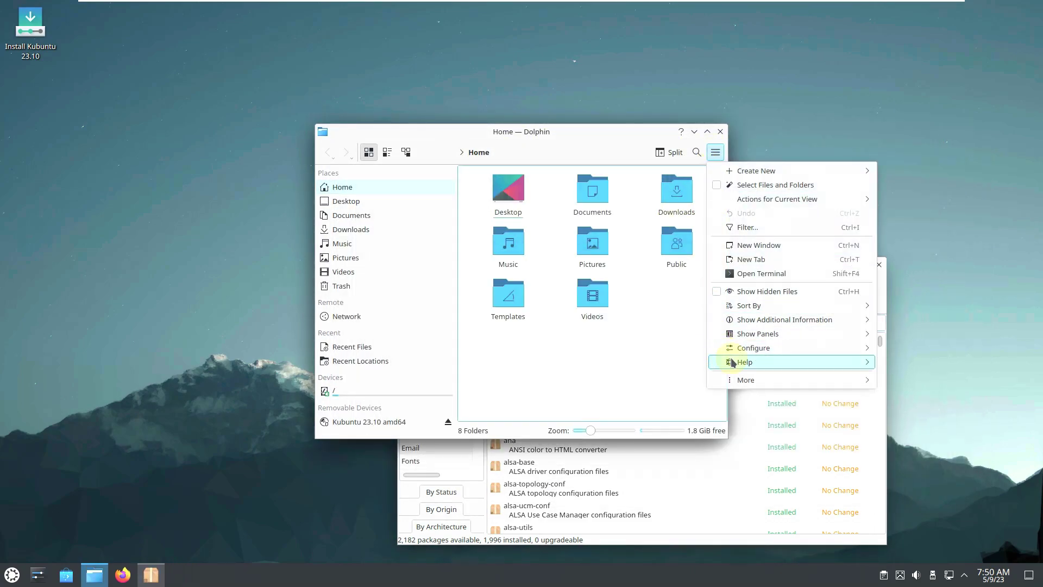
mouse_move(728, 362)
click(931, 444)
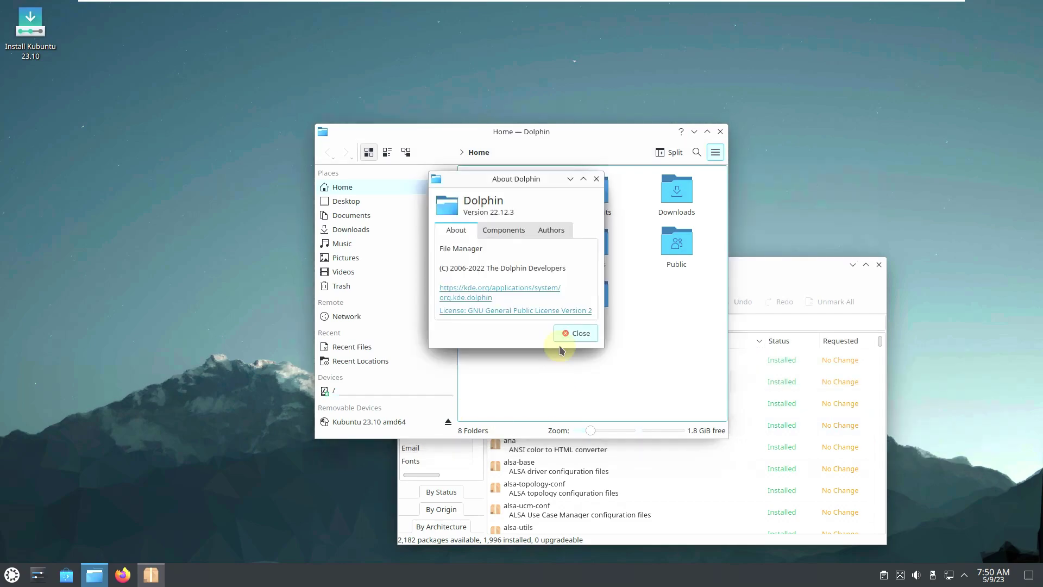
click(591, 333)
click(721, 132)
Maximize the Muon Package Manager window and browse its package list, returning to the beginning.
drag(754, 283, 686, 124)
click(825, 171)
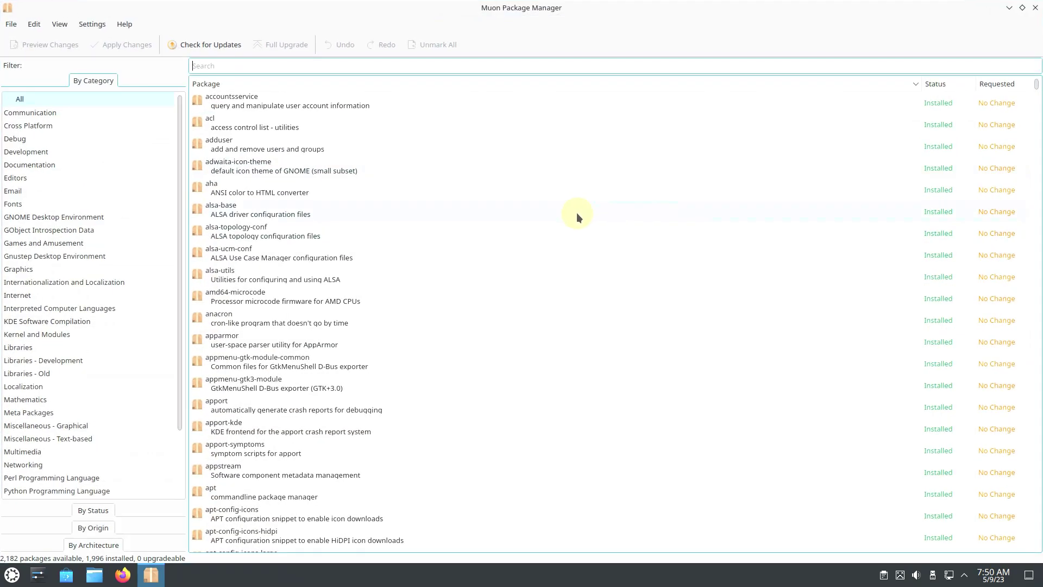
scroll(575, 213, down, 5)
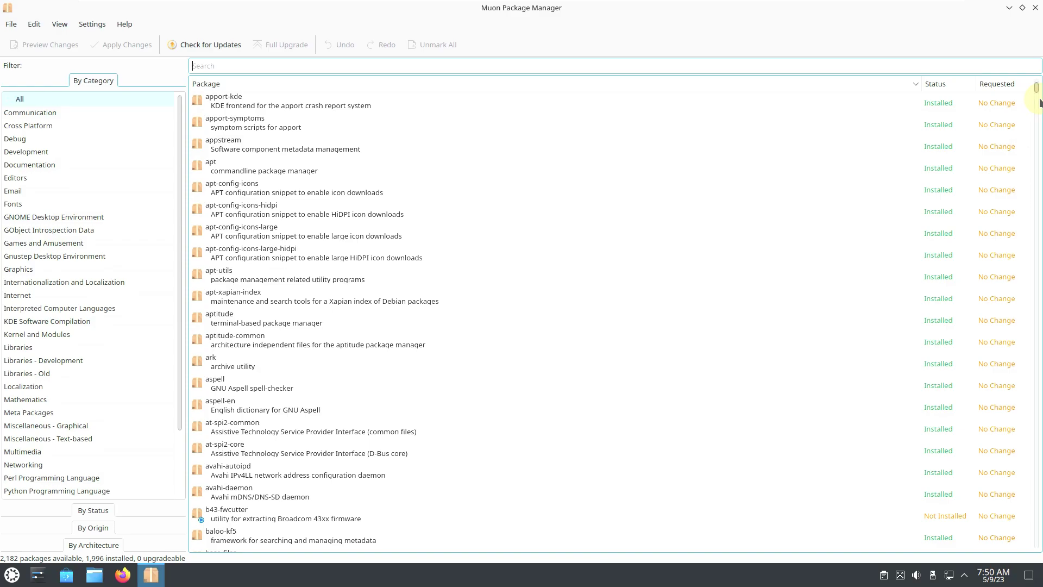
mouse_move(1038, 93)
mouse_down()
mouse_move(1037, 546)
mouse_move(1031, 82)
mouse_up()
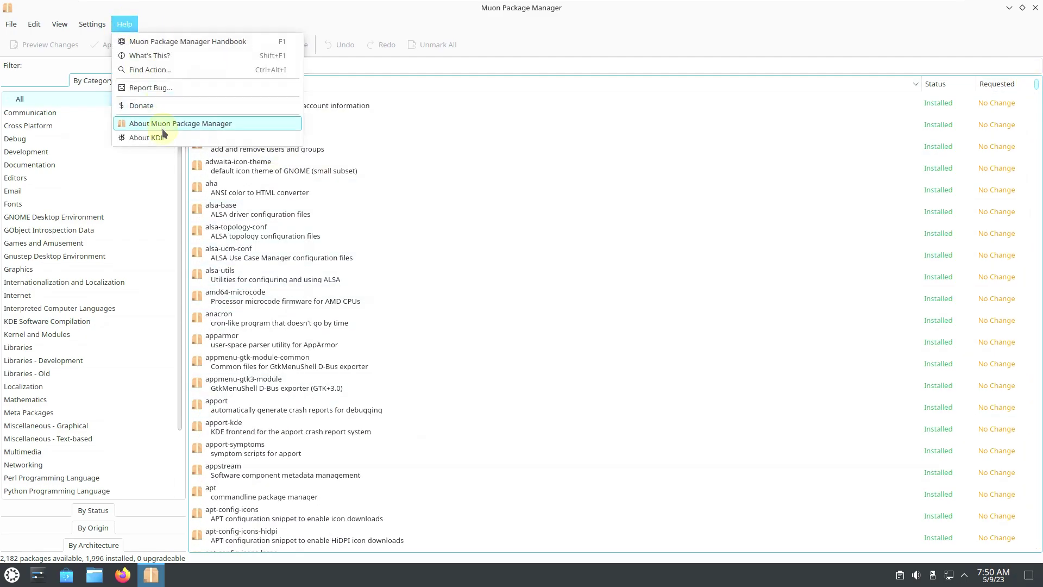
View the version information of Muon Package Manager and close the program.
click(162, 128)
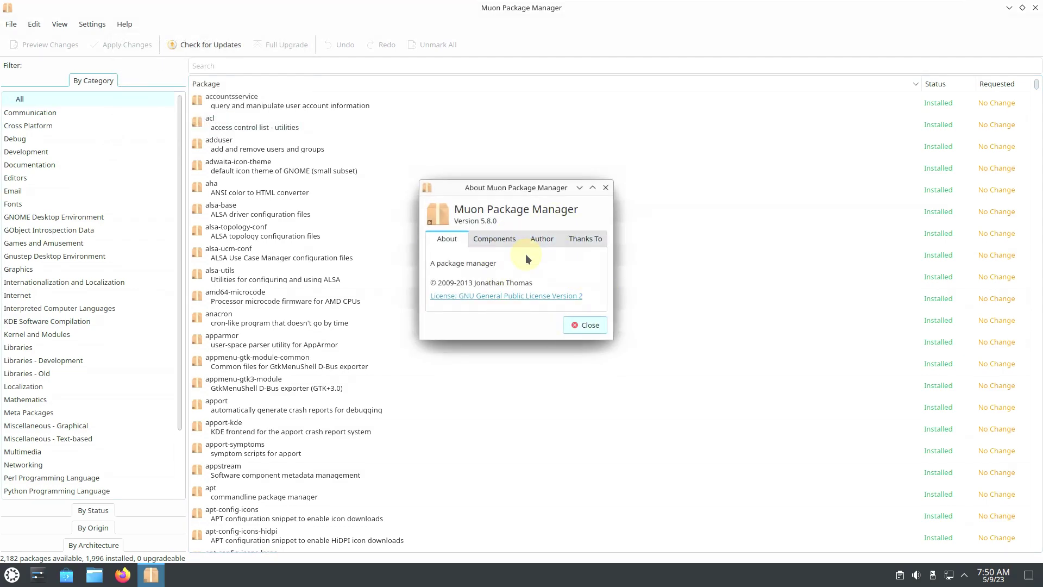
click(569, 328)
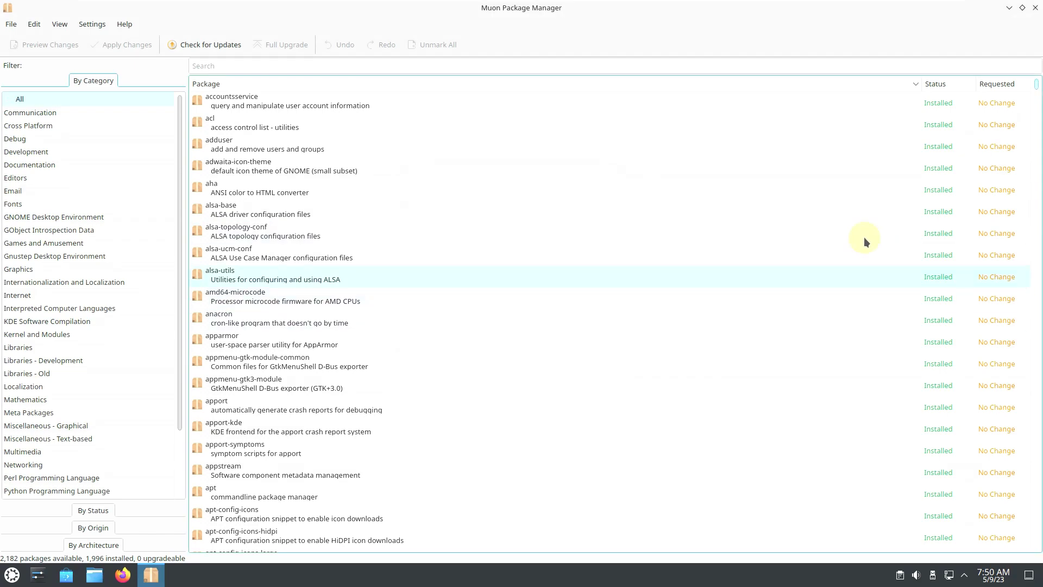
click(1035, 7)
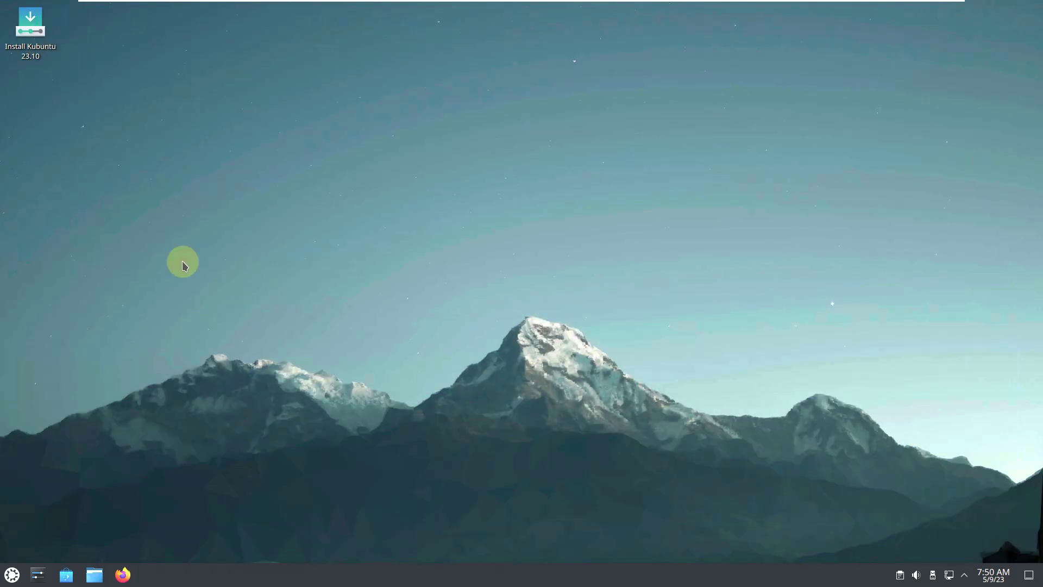
Open System Monitor, review its Applications, History and Processes pages, and close it.
click(11, 574)
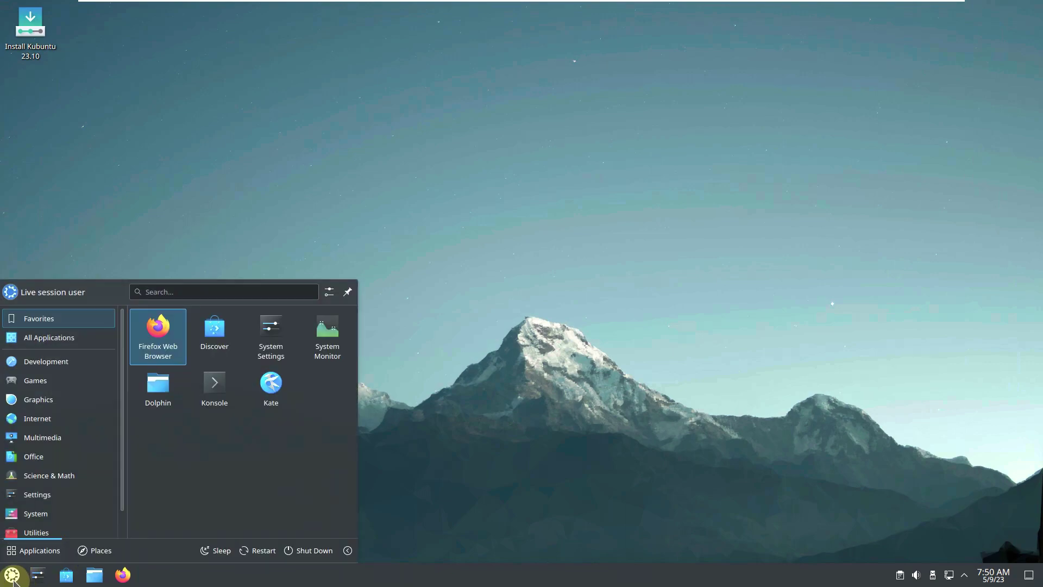
click(327, 332)
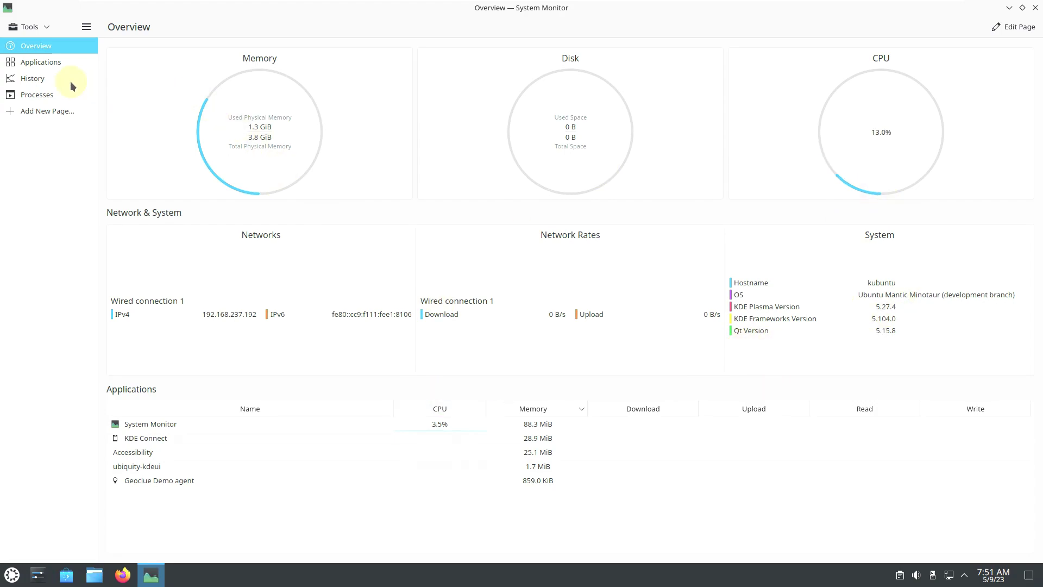
click(55, 66)
click(56, 80)
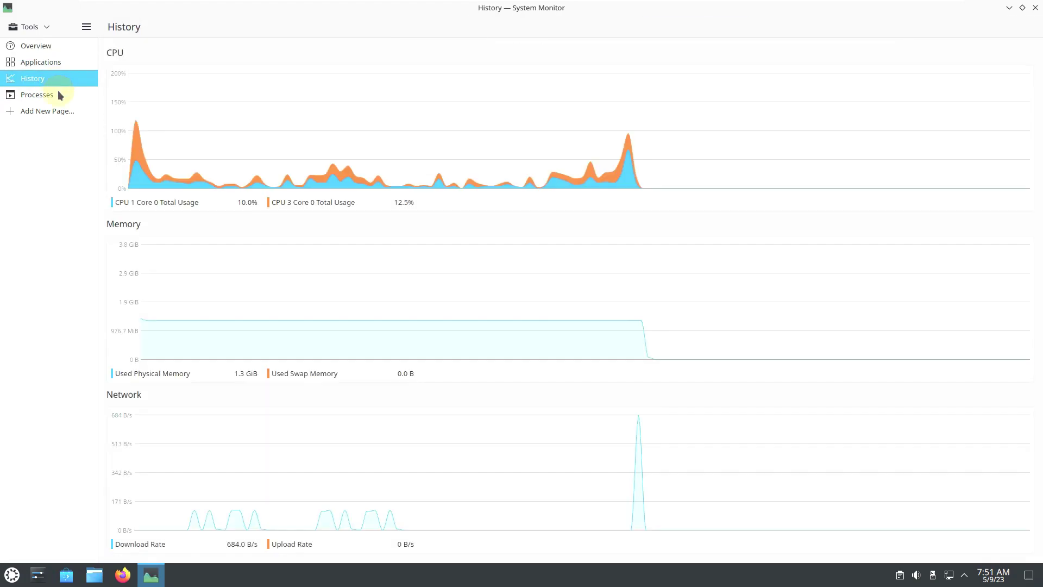
click(59, 96)
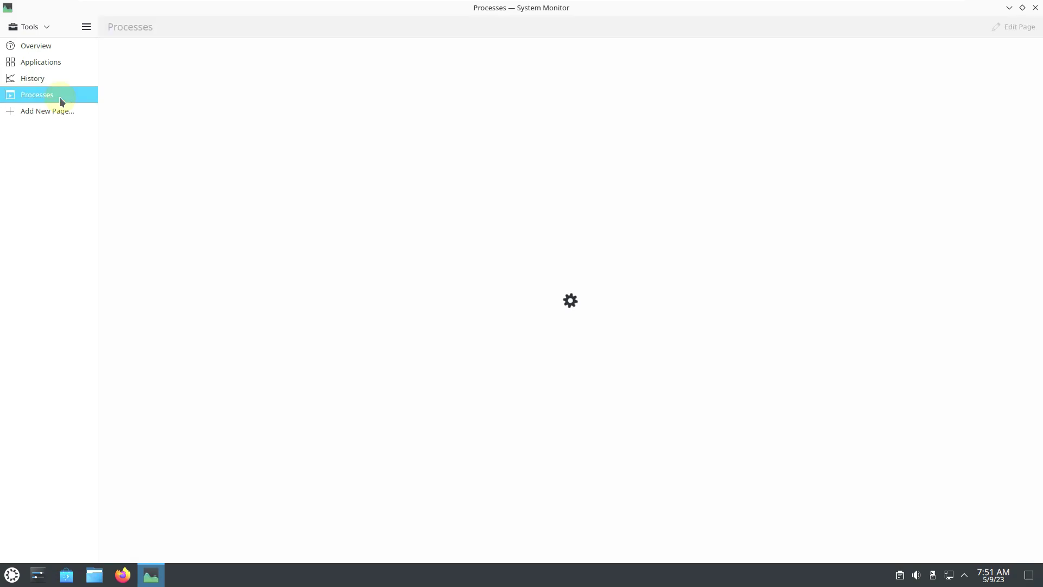
scroll(591, 181, down, 3)
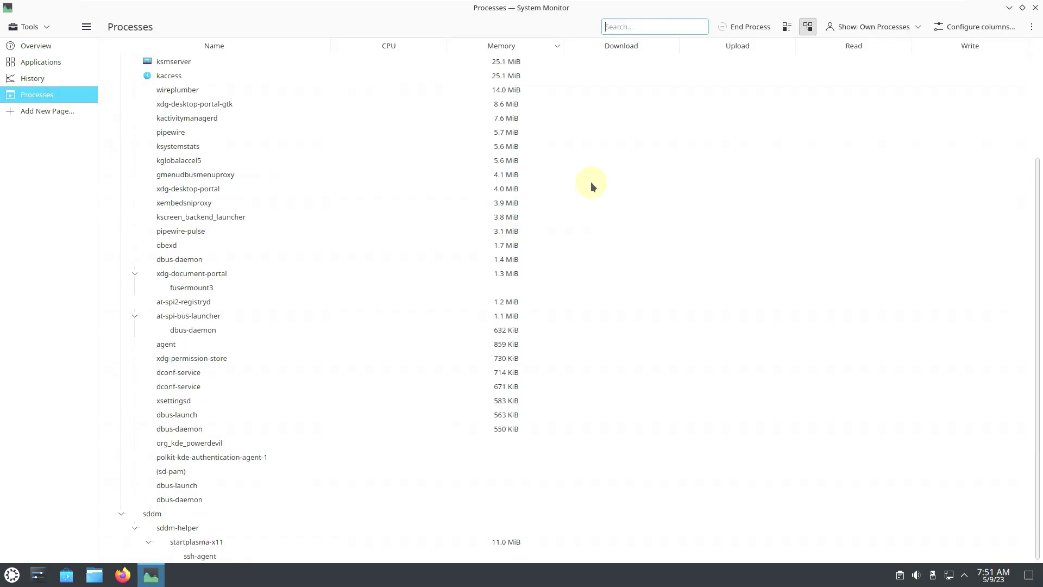
click(1036, 8)
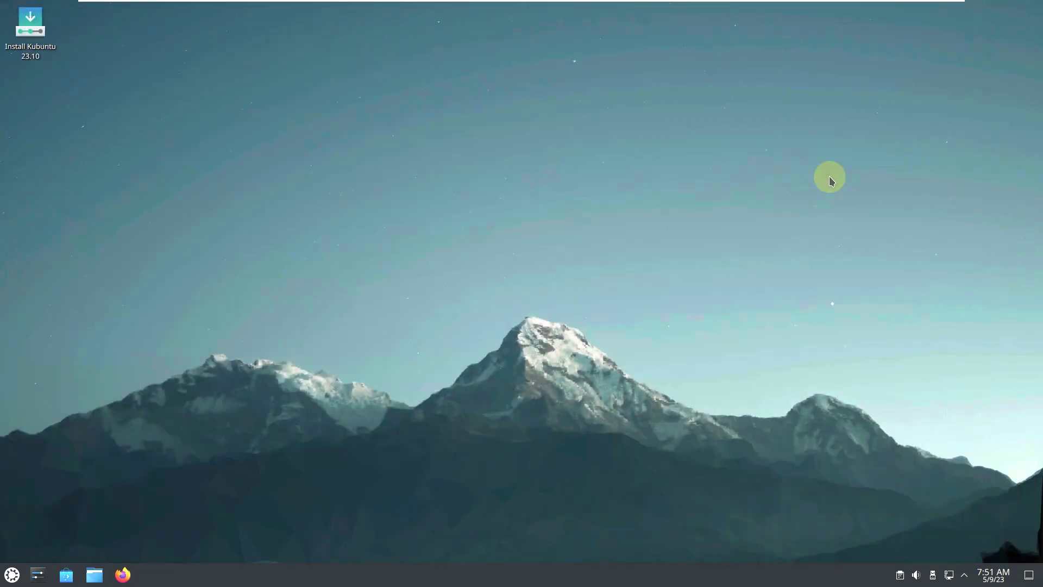
Shut down the Kubuntu live session.
click(21, 578)
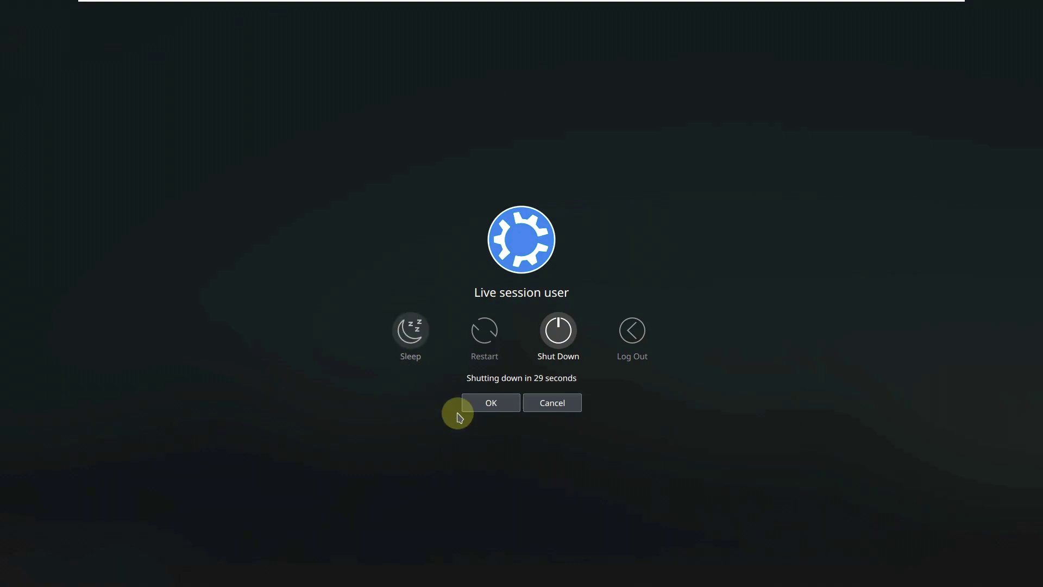
click(558, 332)
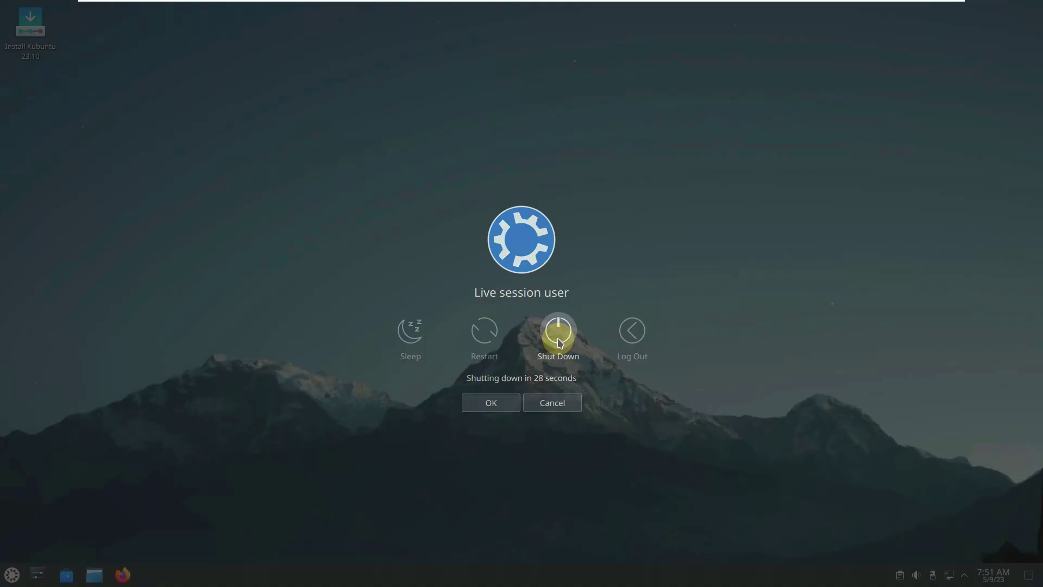